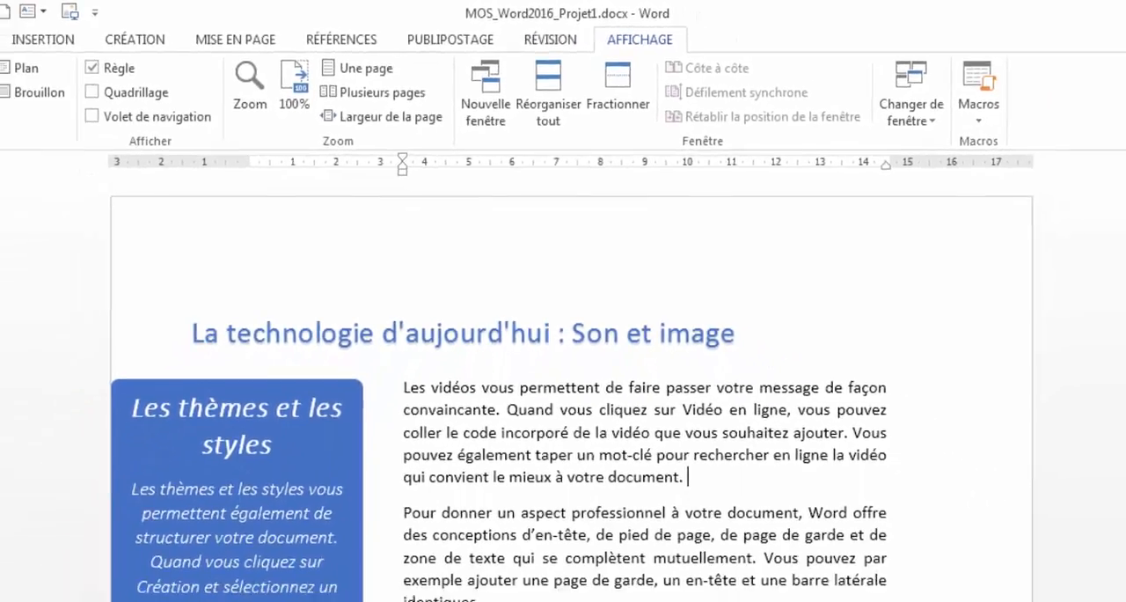
- Split the document window with the Tâche 1 instructions in the lower pane, and lower the divider to enlarge the upper pane
{"action": "right_click", "coordinate": [591, 600]}
{"action": "left_click", "coordinate": [574, 582]}
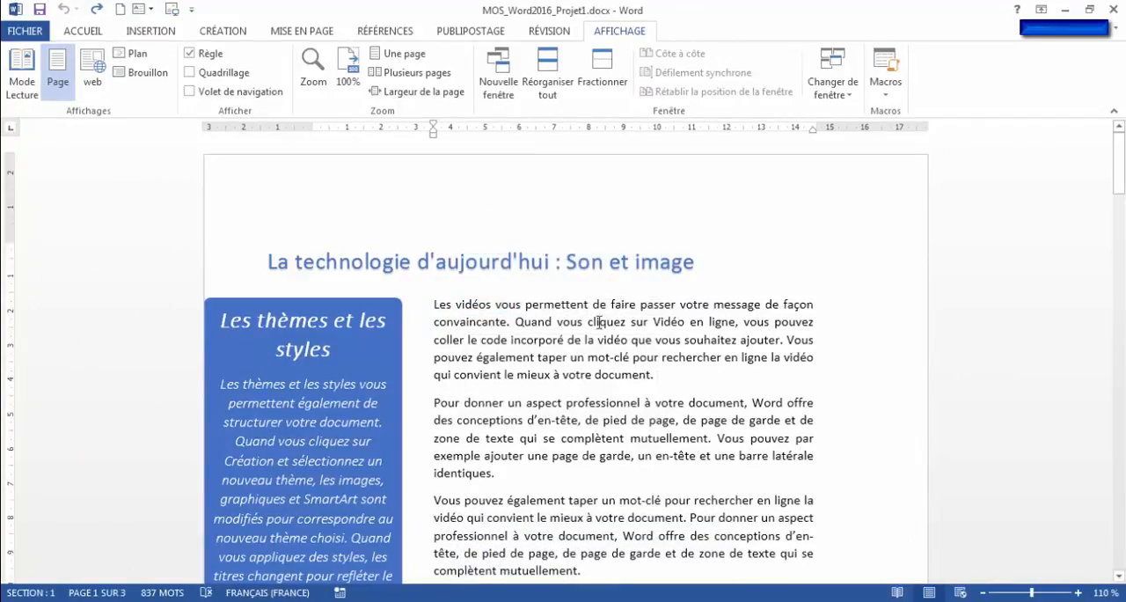
{"action": "left_click", "coordinate": [591, 375]}
{"action": "scroll", "coordinate": [597, 388], "scroll_direction": "down", "scroll_amount": 20}
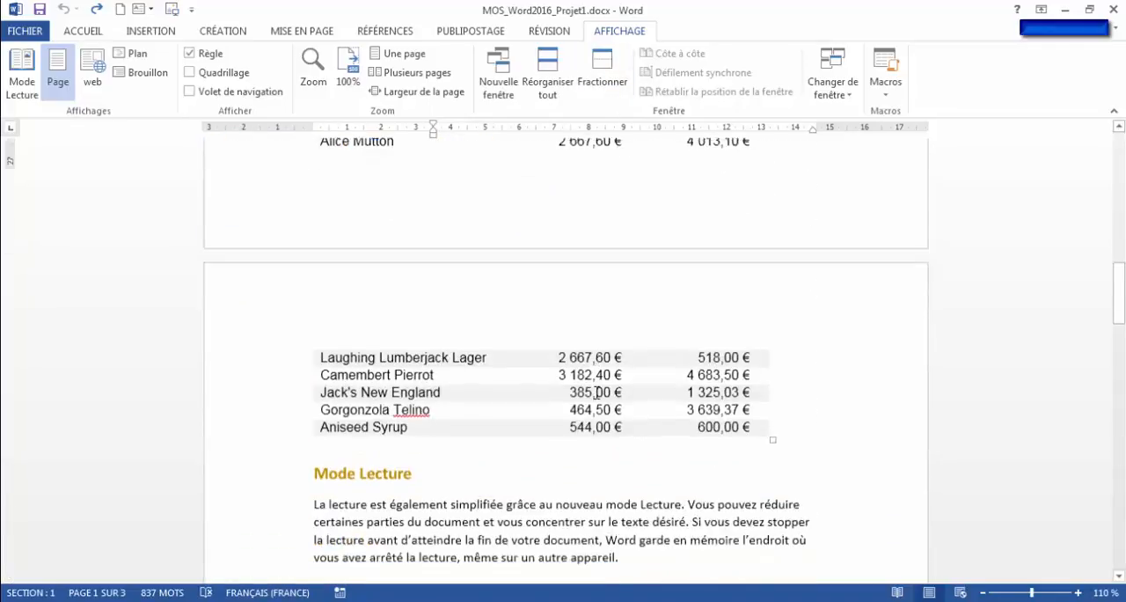
{"action": "scroll", "coordinate": [595, 390], "scroll_direction": "down", "scroll_amount": 12}
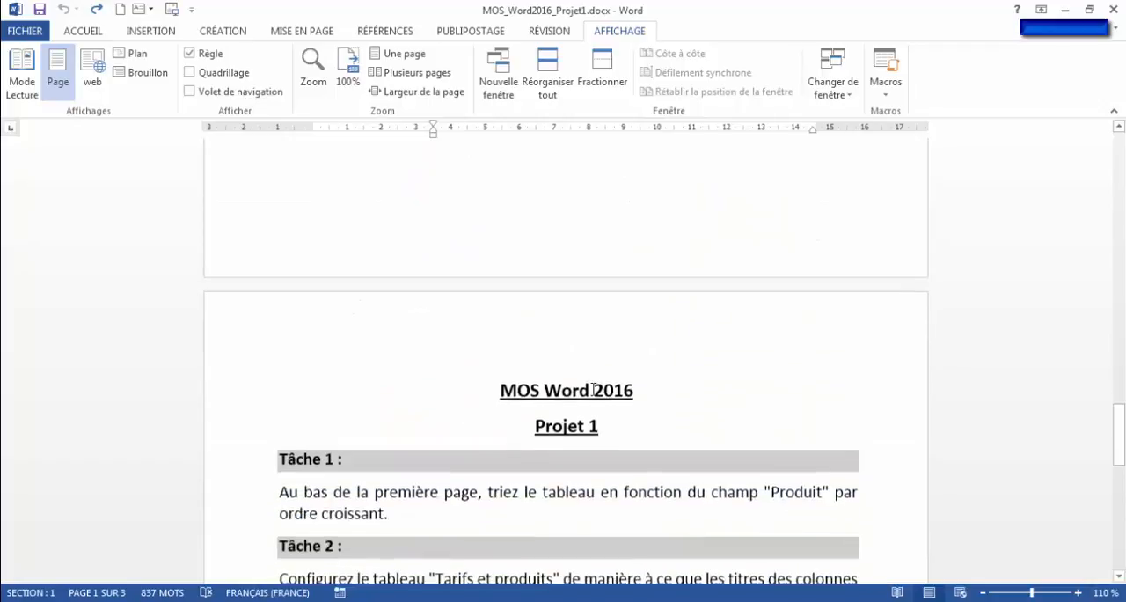
{"action": "left_click", "coordinate": [602, 75]}
{"action": "left_click", "coordinate": [593, 352]}
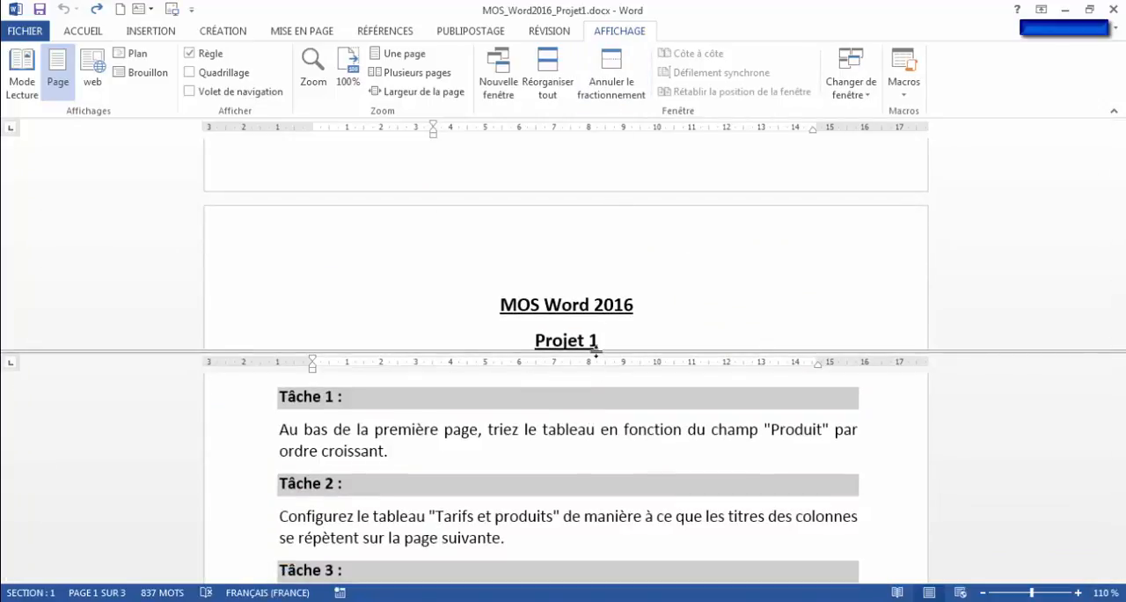
{"action": "left_click_drag", "start_coordinate": [596, 352], "coordinate": [606, 479]}
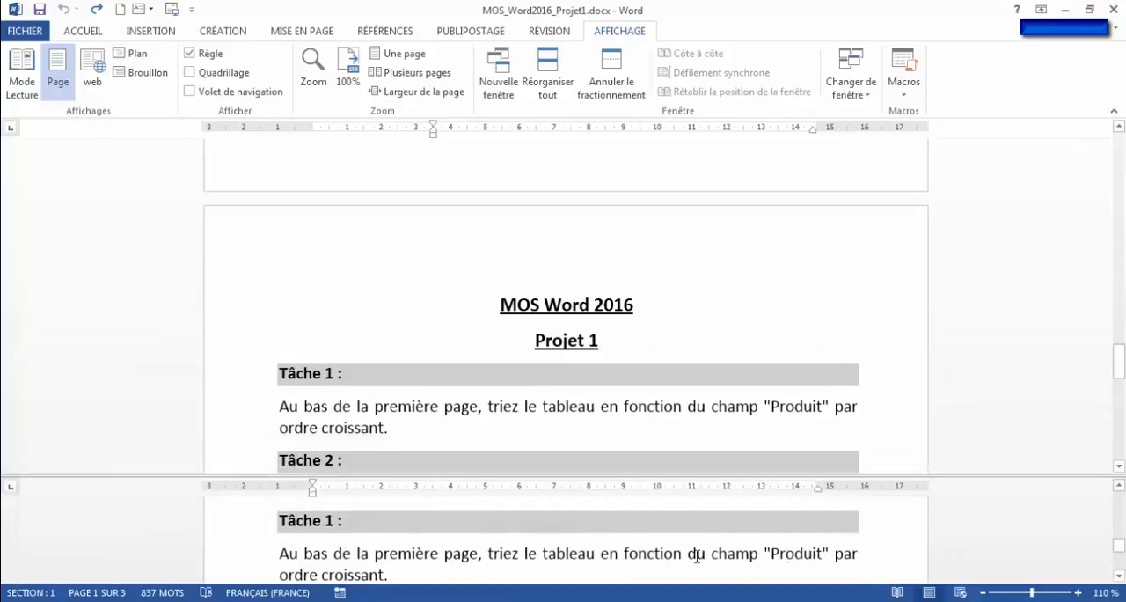
- Examine the "Tarifs et produits" table at the end of the first page and its continuation on the second page
{"action": "scroll", "coordinate": [546, 373], "scroll_direction": "up", "scroll_amount": 15}
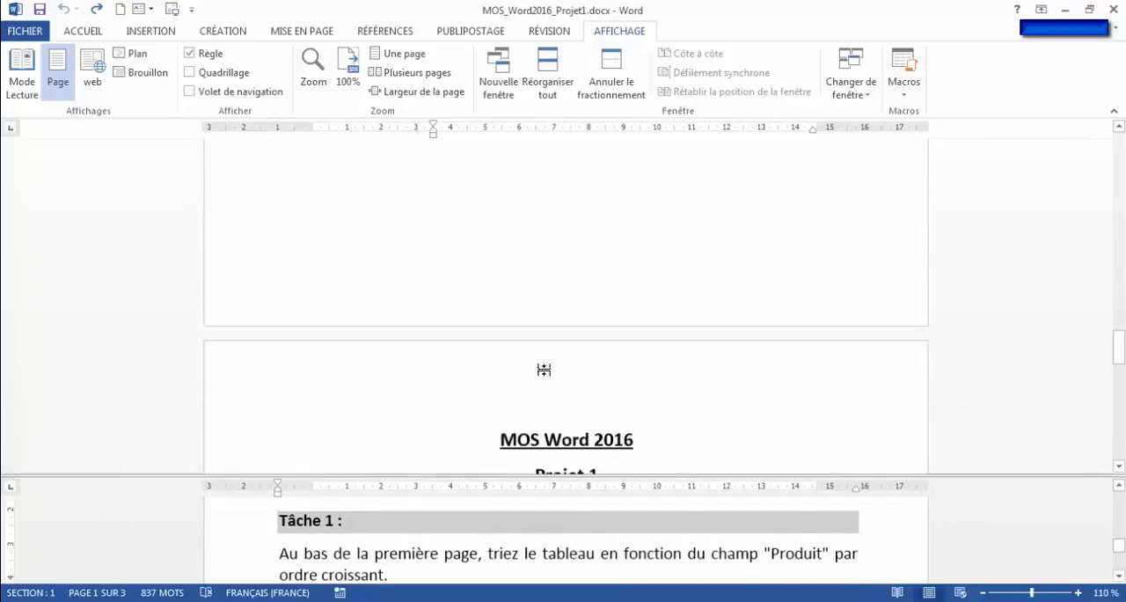
{"action": "scroll", "coordinate": [545, 368], "scroll_direction": "up", "scroll_amount": 10}
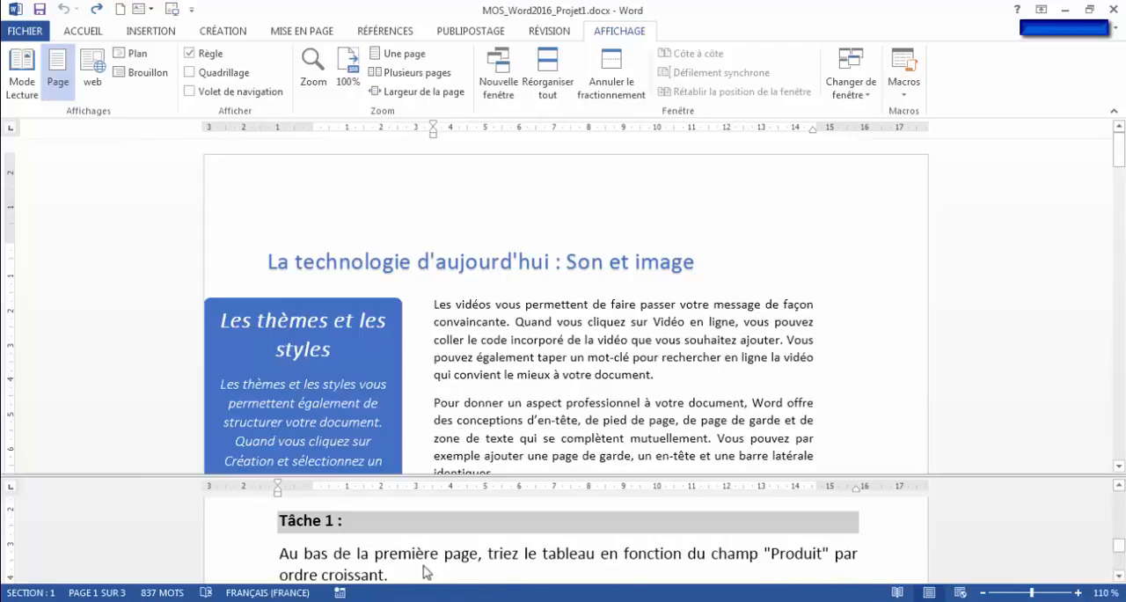
{"action": "scroll", "coordinate": [539, 400], "scroll_direction": "down", "scroll_amount": 10}
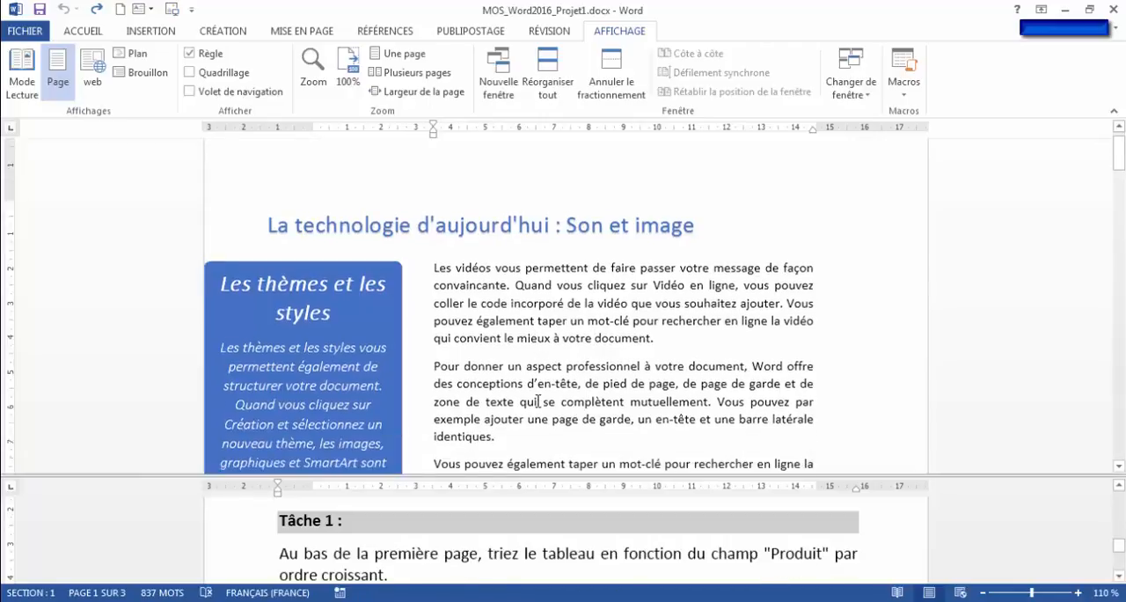
{"action": "scroll", "coordinate": [538, 400], "scroll_direction": "down", "scroll_amount": 3}
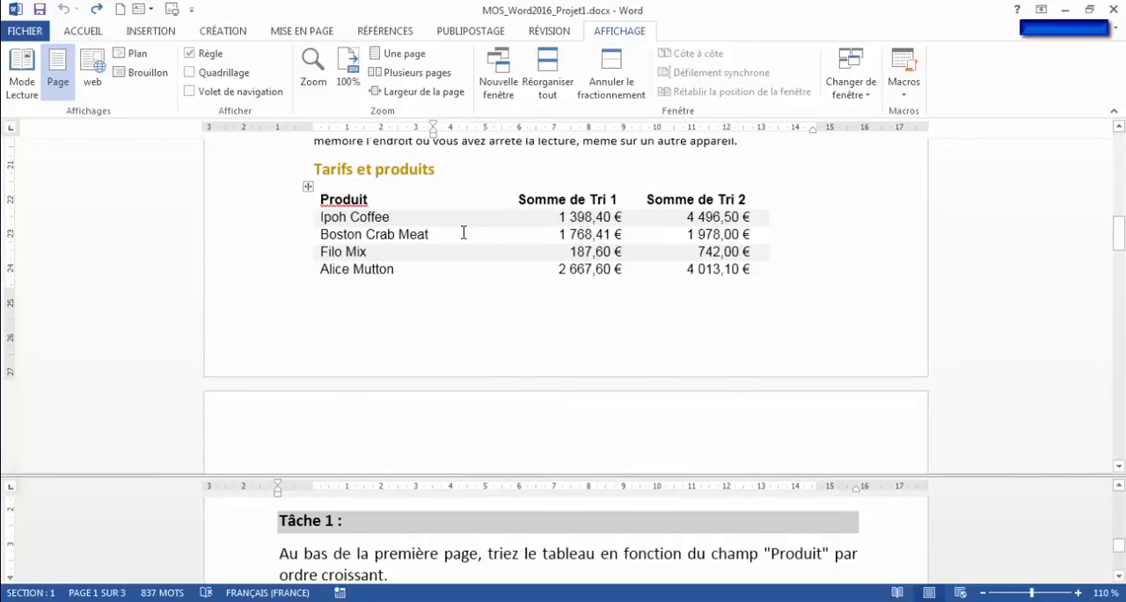
{"action": "left_click", "coordinate": [458, 199]}
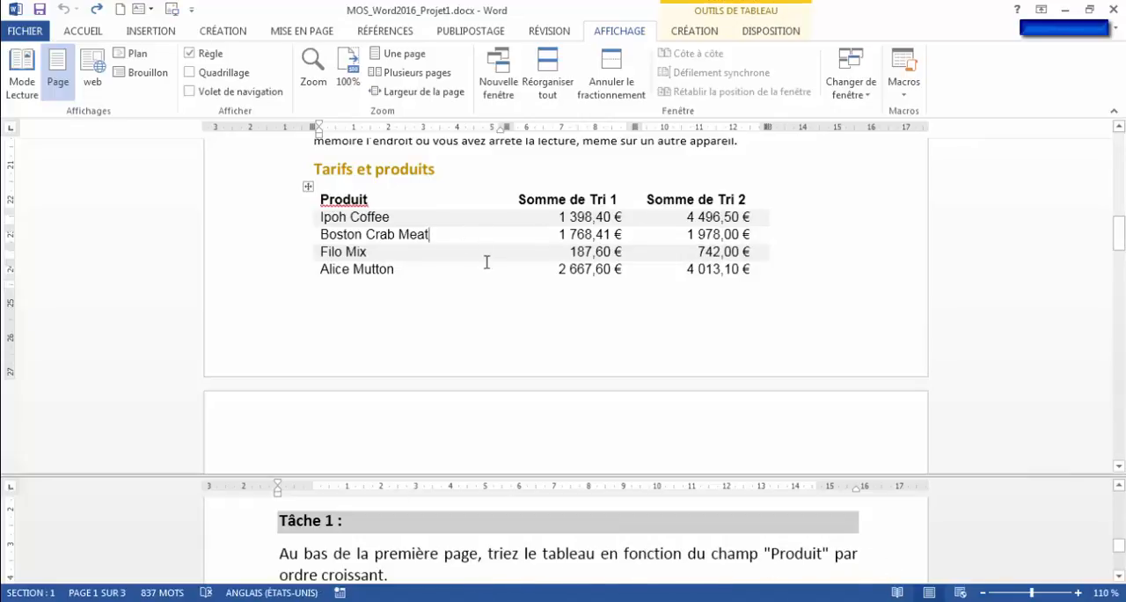
{"action": "scroll", "coordinate": [488, 264], "scroll_direction": "down", "scroll_amount": 2}
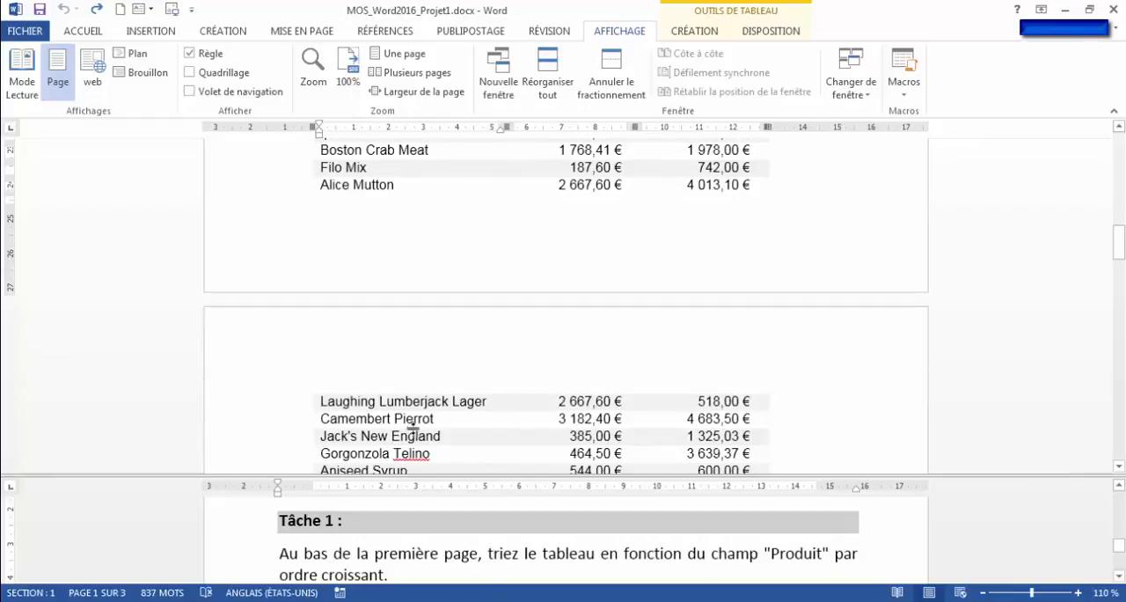
{"action": "scroll", "coordinate": [413, 426], "scroll_direction": "down", "scroll_amount": 2}
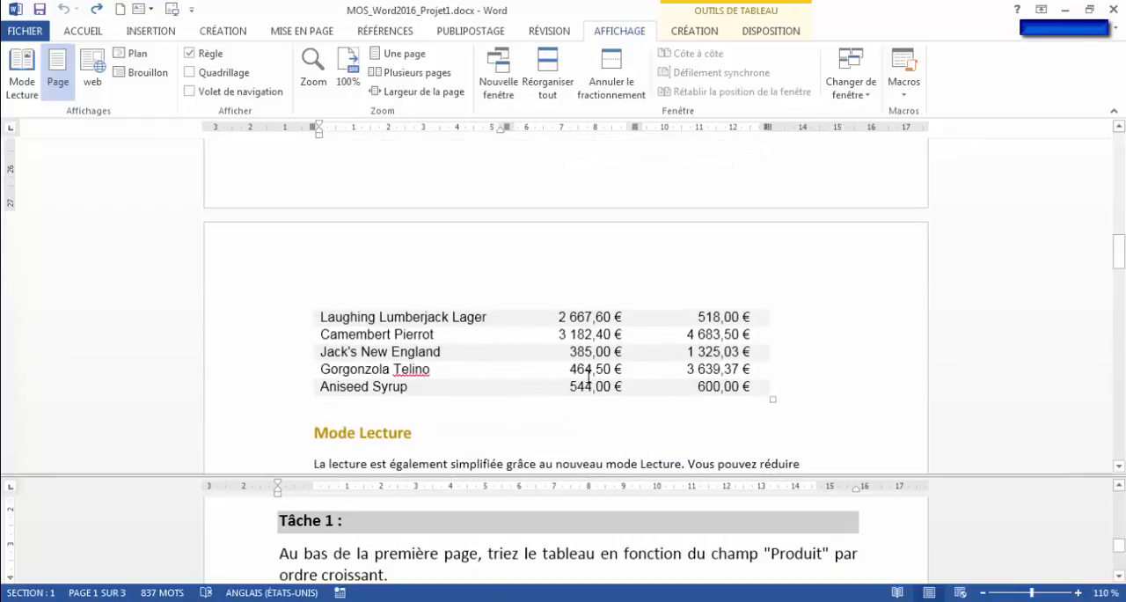
{"action": "scroll", "coordinate": [588, 373], "scroll_direction": "up", "scroll_amount": 2}
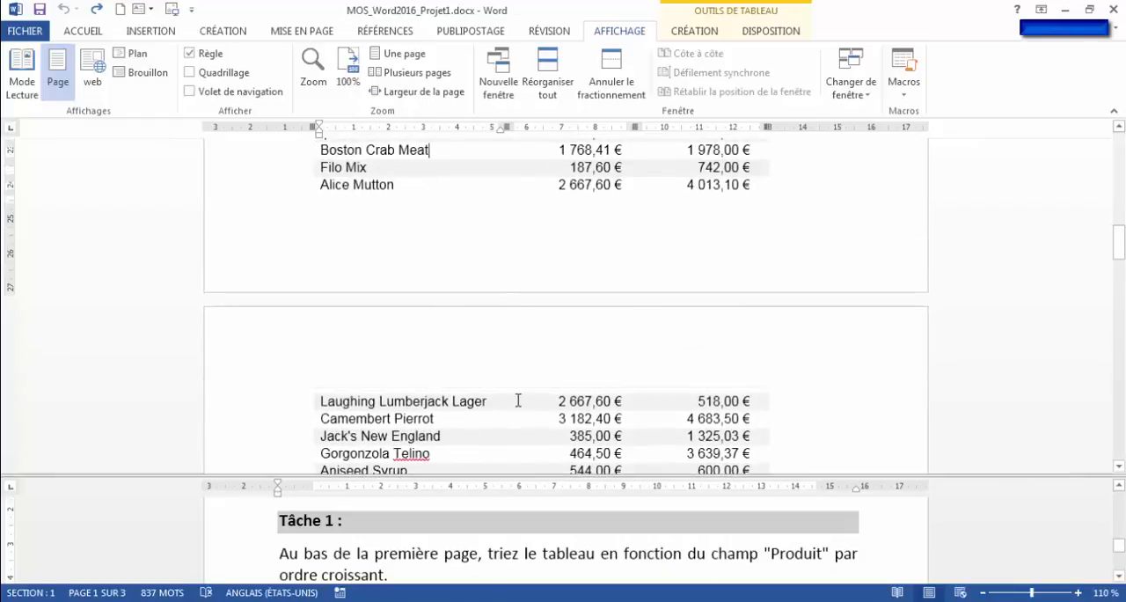
{"action": "scroll", "coordinate": [518, 400], "scroll_direction": "up", "scroll_amount": 2}
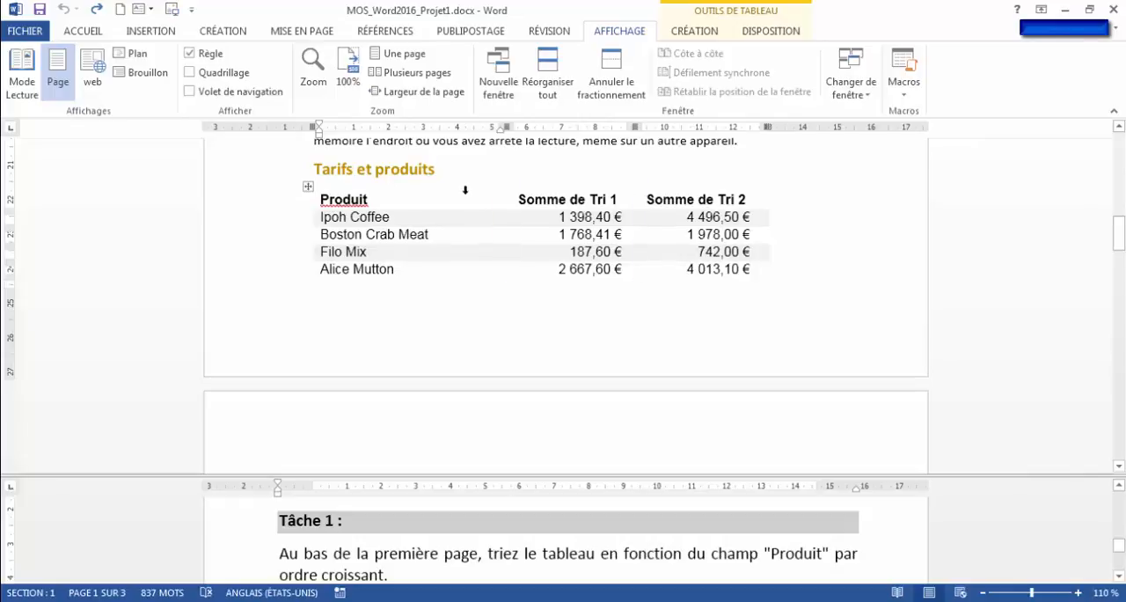
- Sort the "Tarifs et produits" table by the Produit field as text in ascending order, with a header row
{"action": "left_click", "coordinate": [612, 236]}
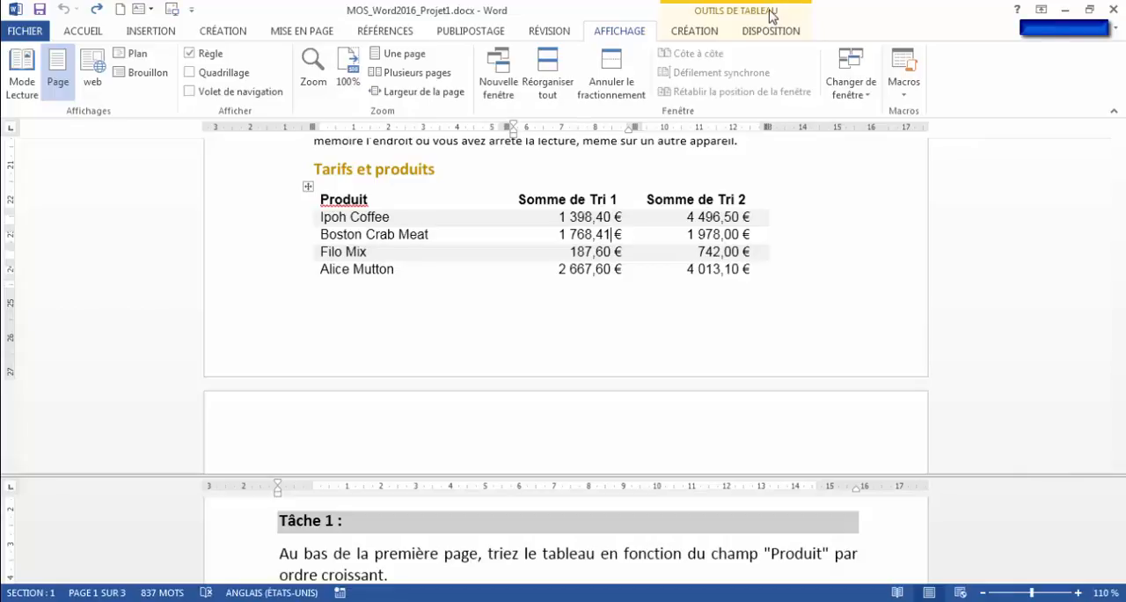
{"action": "left_click", "coordinate": [694, 34]}
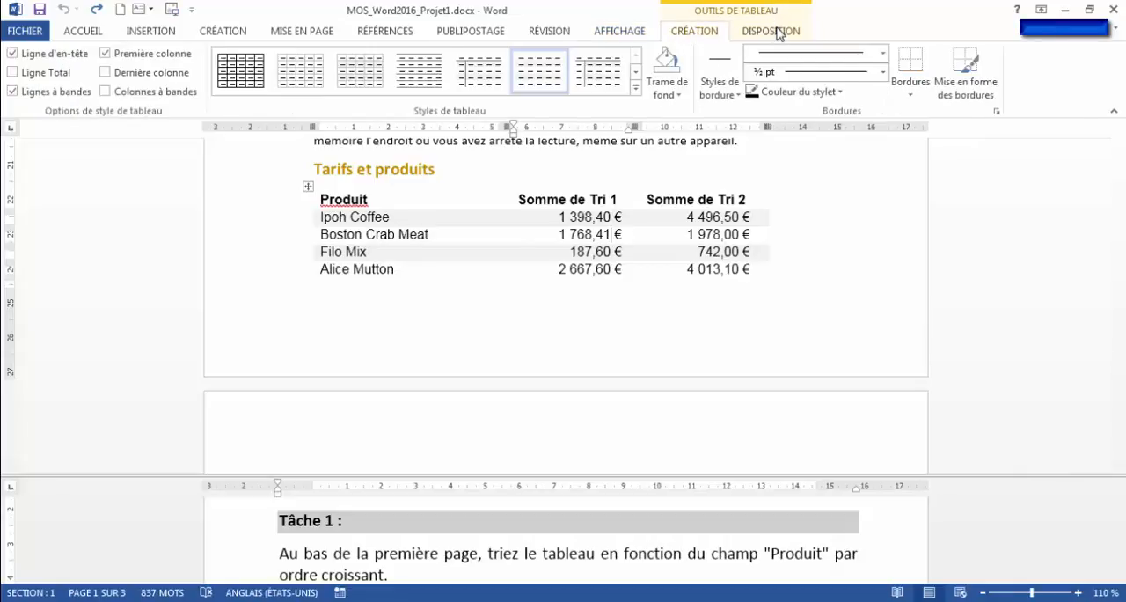
{"action": "left_click", "coordinate": [770, 32]}
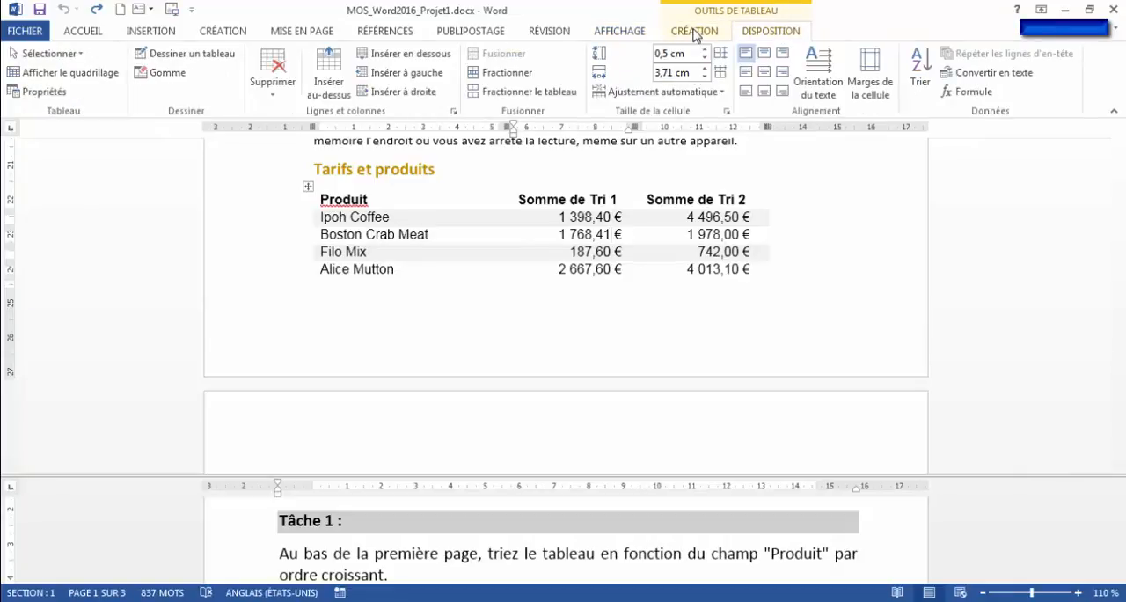
{"action": "left_click", "coordinate": [694, 32]}
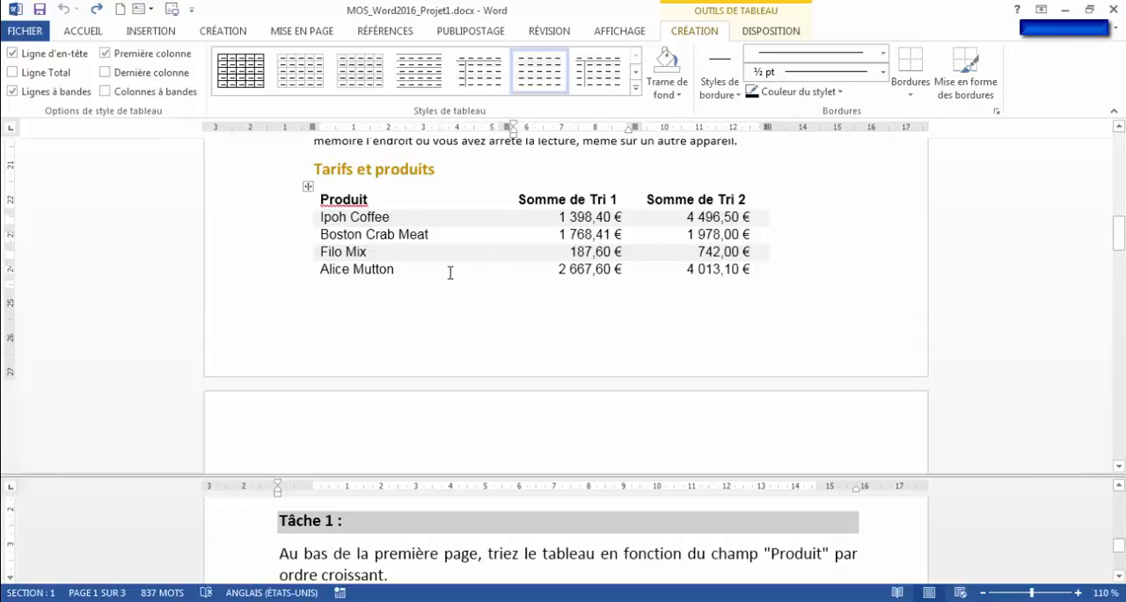
{"action": "left_click", "coordinate": [772, 34]}
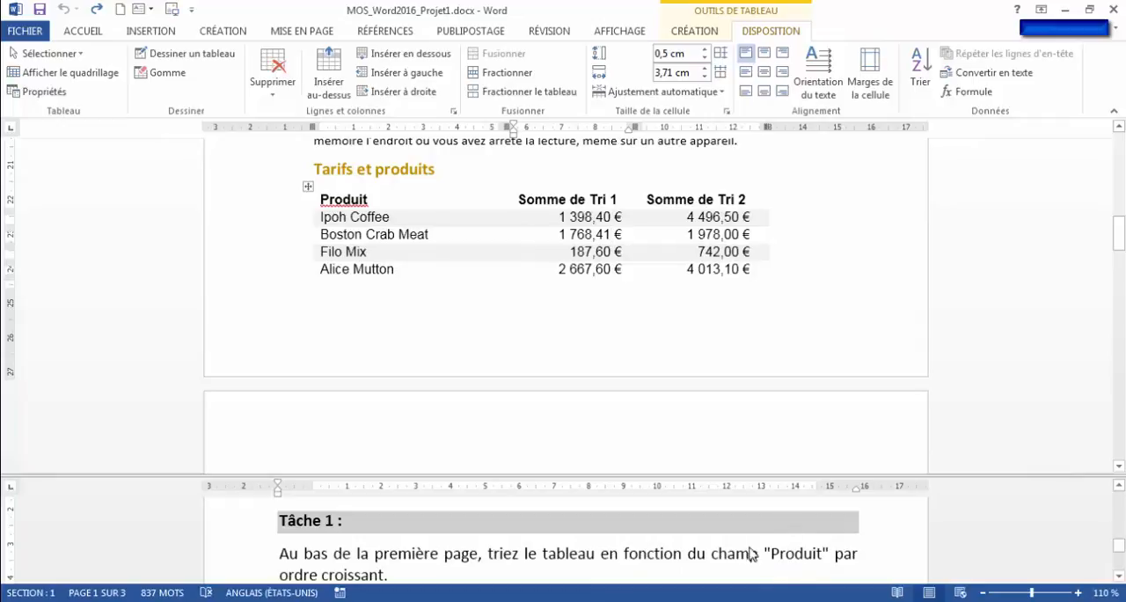
{"action": "left_click_drag", "start_coordinate": [382, 203], "coordinate": [389, 252]}
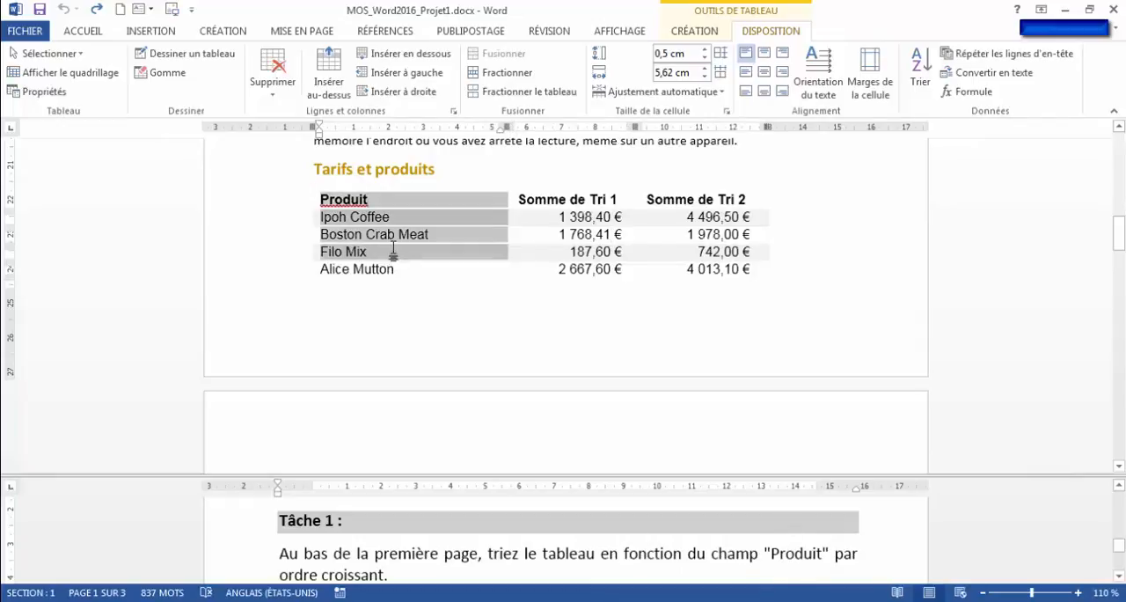
{"action": "left_click", "coordinate": [461, 202]}
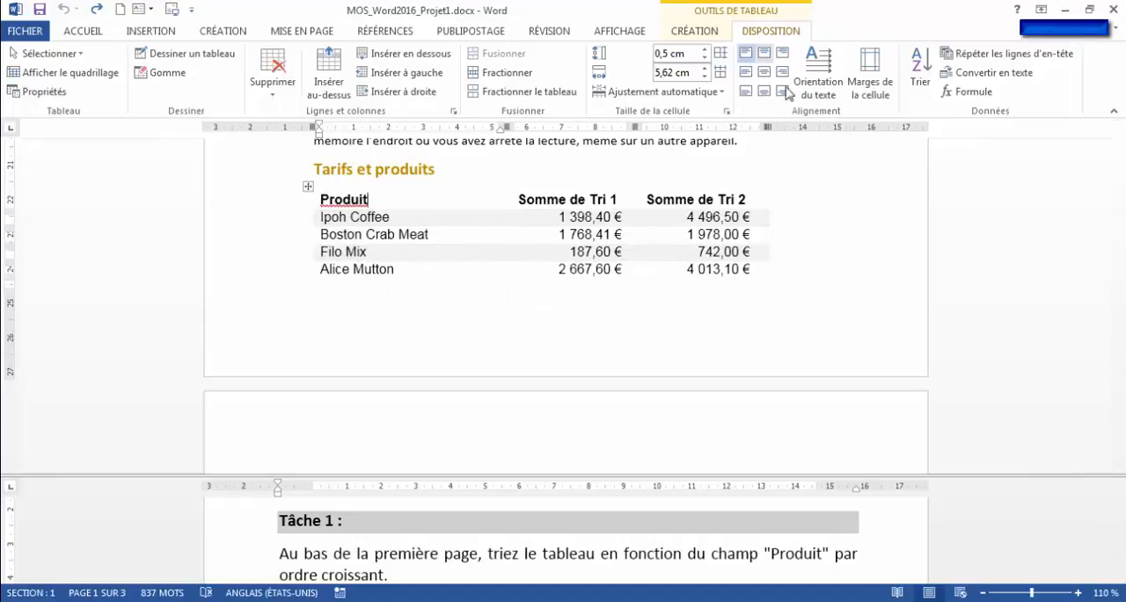
{"action": "left_click", "coordinate": [921, 81]}
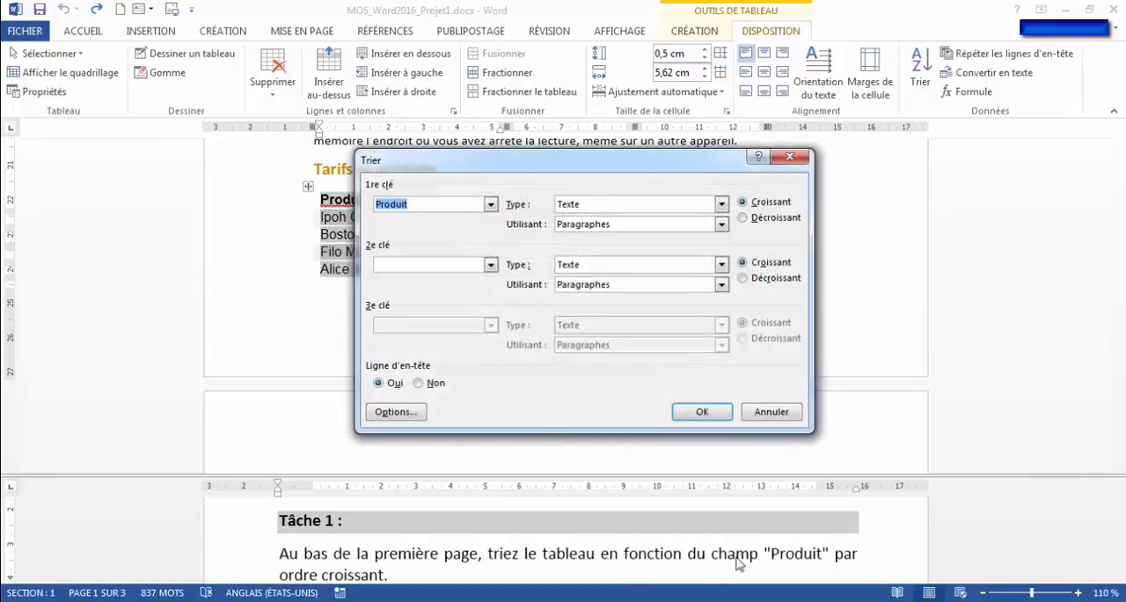
{"action": "left_click", "coordinate": [395, 209]}
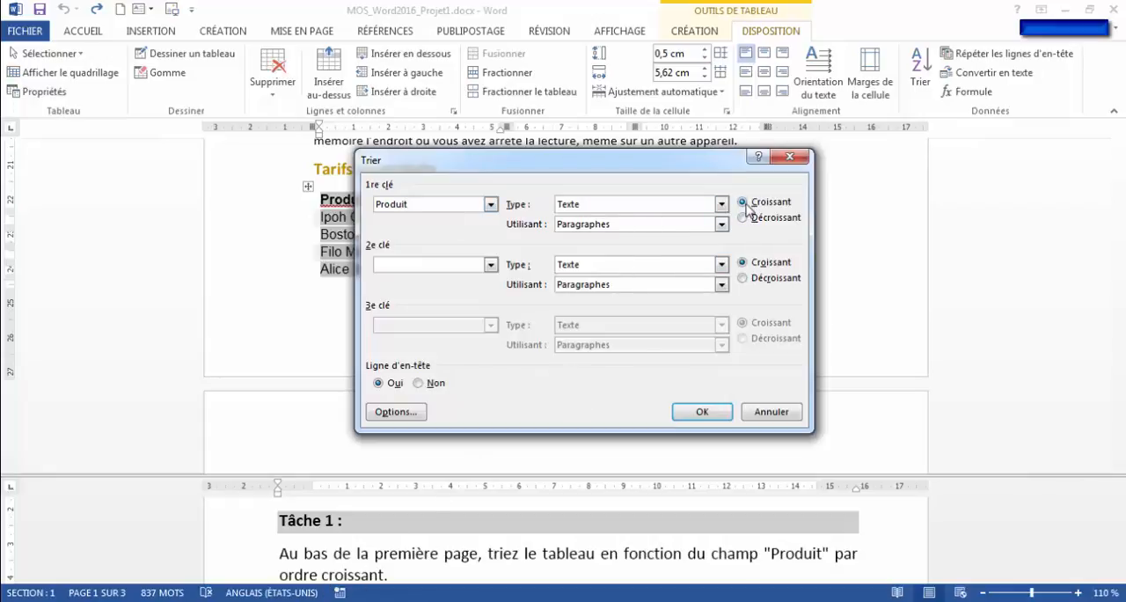
{"action": "left_click", "coordinate": [703, 411]}
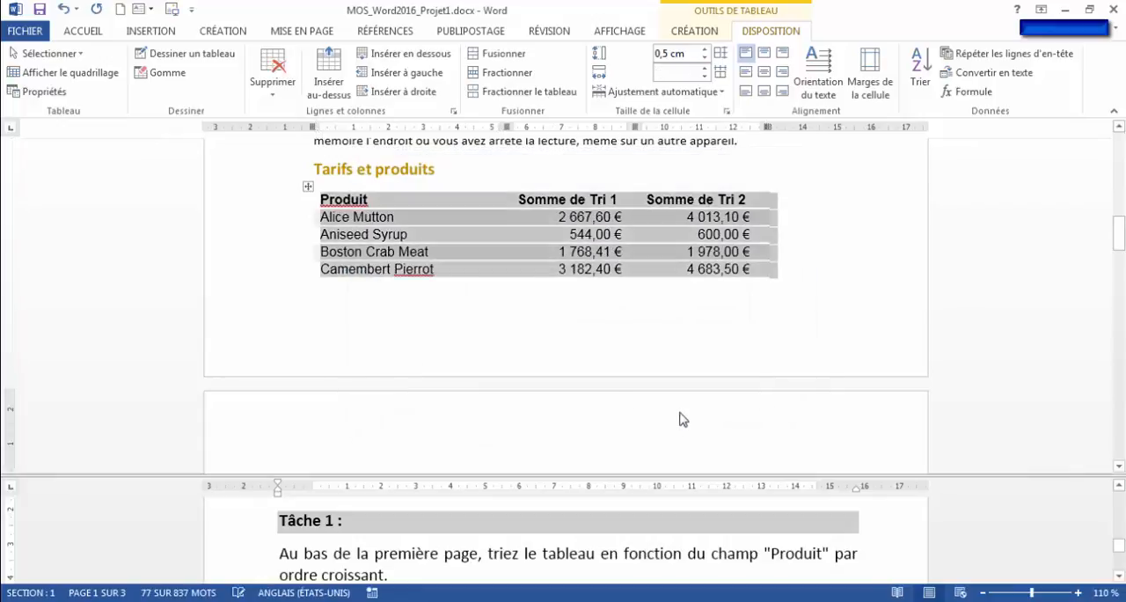
{"action": "left_click", "coordinate": [448, 233]}
{"action": "scroll", "coordinate": [452, 247], "scroll_direction": "down", "scroll_amount": 2}
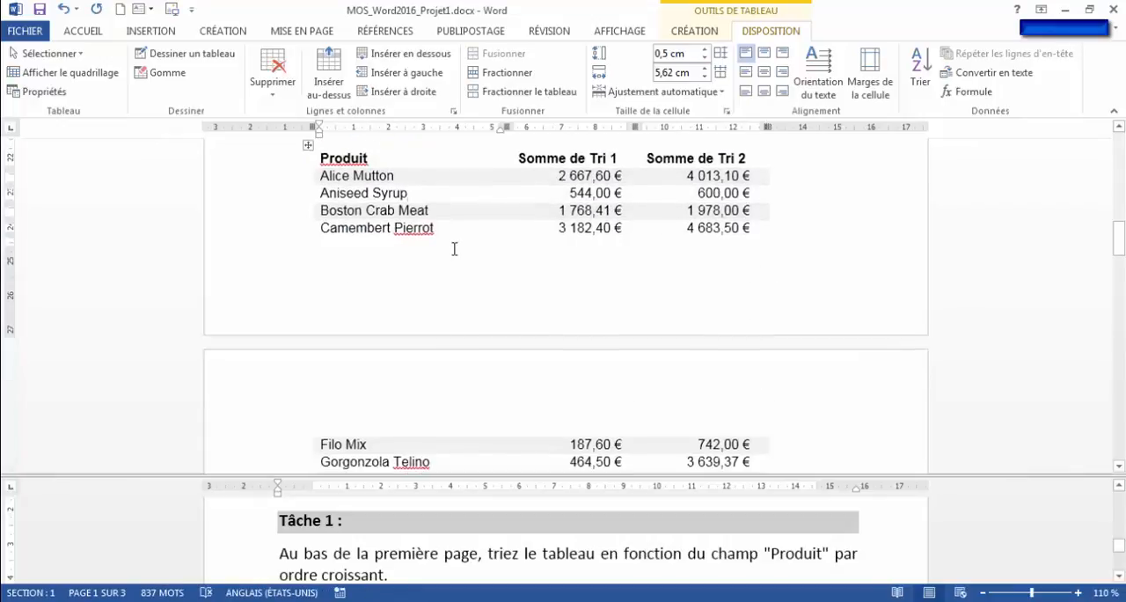
- Read the Tâche 2 instruction and examine the column titles of the "Tarifs et produits" table across the page break
{"action": "left_click", "coordinate": [795, 553]}
{"action": "scroll", "coordinate": [545, 555], "scroll_direction": "down", "scroll_amount": 4}
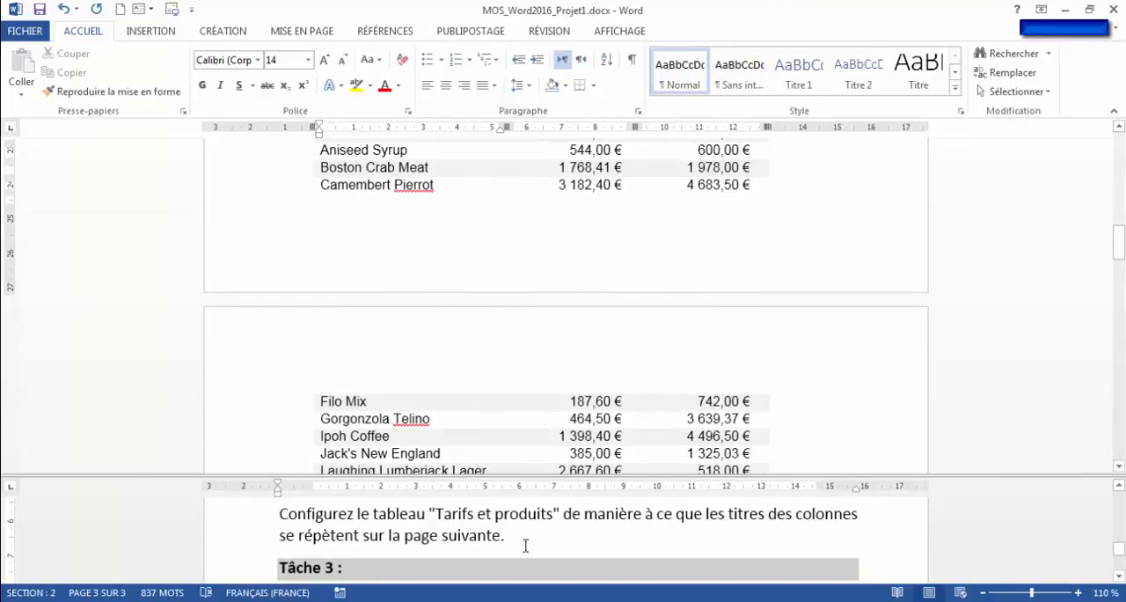
{"action": "left_click", "coordinate": [522, 183]}
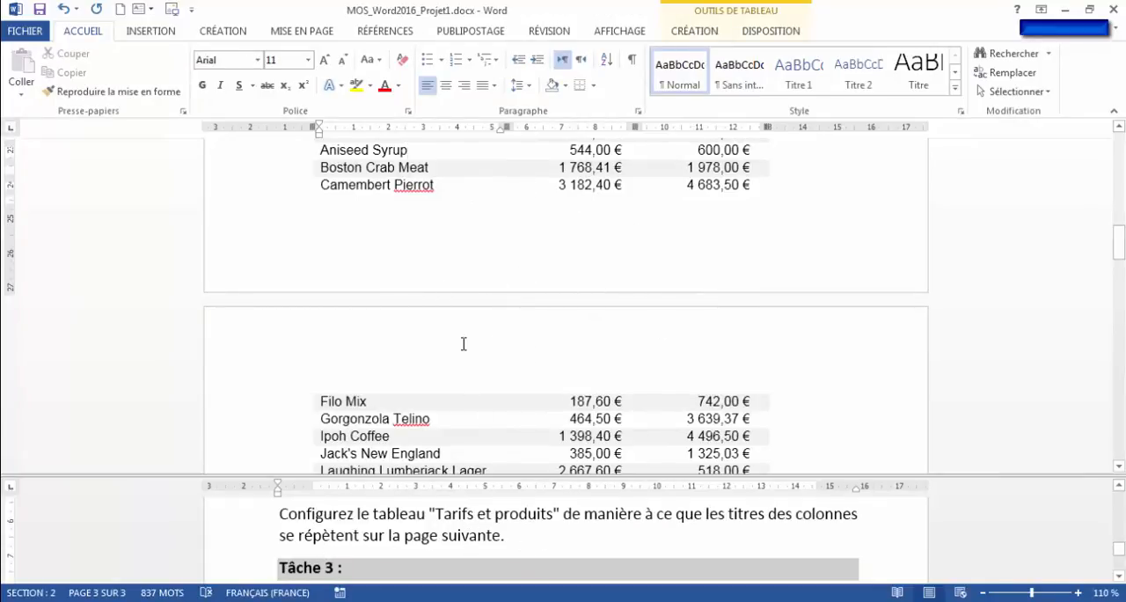
{"action": "scroll", "coordinate": [464, 343], "scroll_direction": "up", "scroll_amount": 3}
{"action": "left_click", "coordinate": [354, 213]}
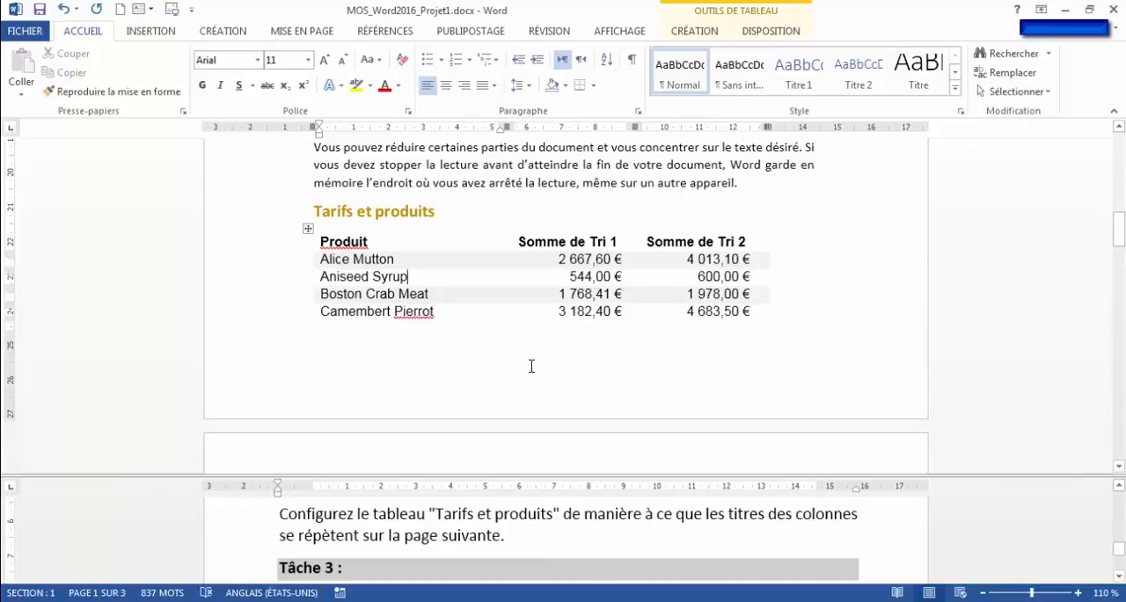
{"action": "scroll", "coordinate": [531, 365], "scroll_direction": "down", "scroll_amount": 2}
{"action": "left_click_drag", "start_coordinate": [349, 158], "coordinate": [761, 160]}
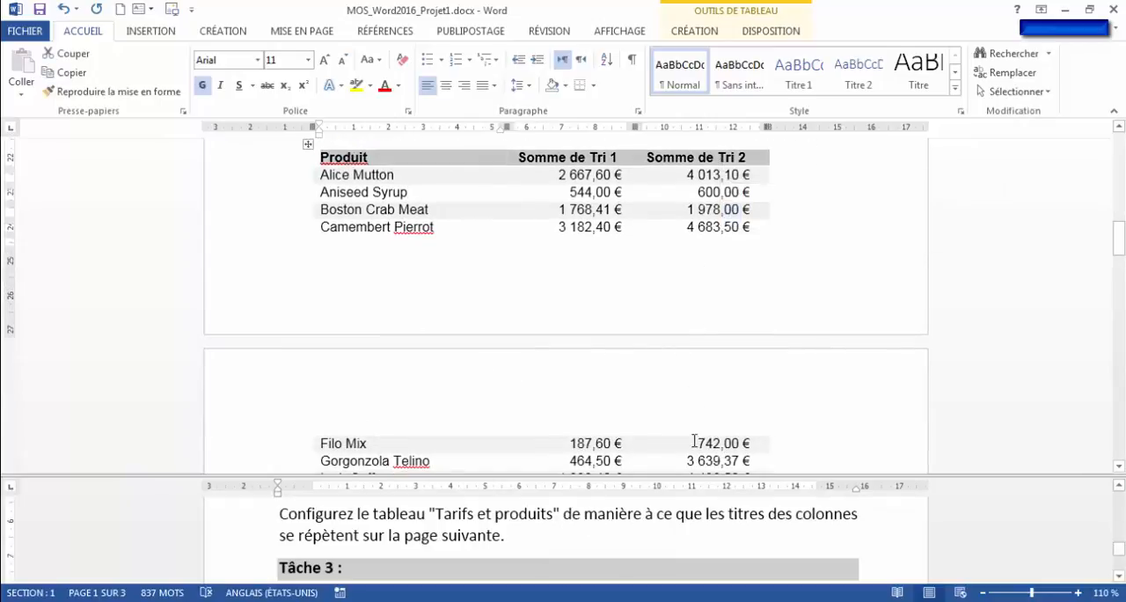
{"action": "left_click", "coordinate": [370, 426]}
{"action": "scroll", "coordinate": [369, 426], "scroll_direction": "down", "scroll_amount": 3}
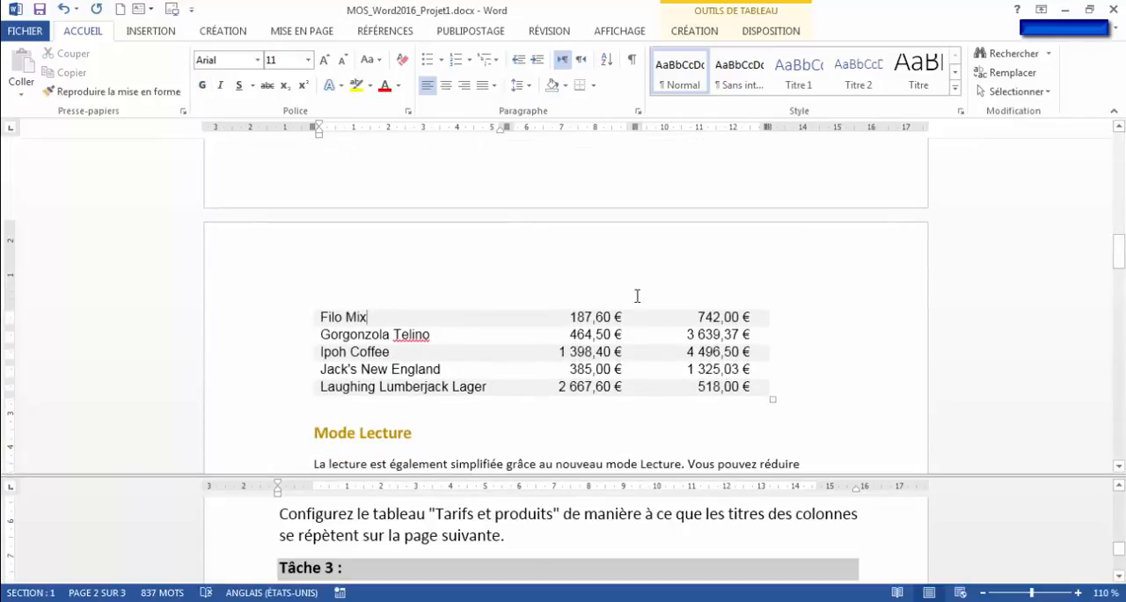
{"action": "scroll", "coordinate": [466, 305], "scroll_direction": "up", "scroll_amount": 3}
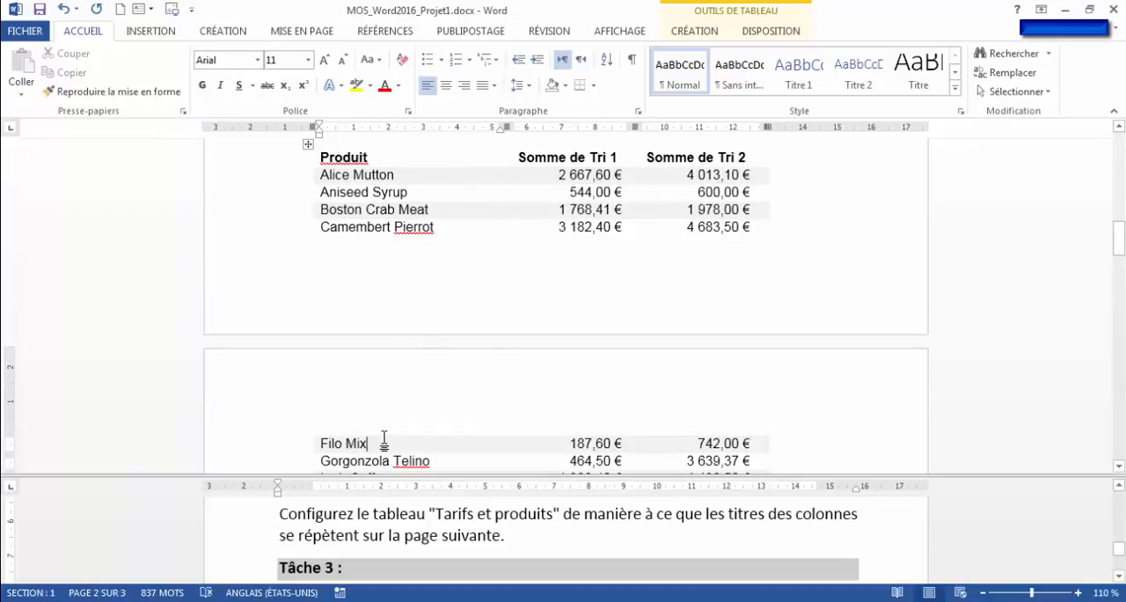
- Set the title row of the "Tarifs et produits" table to repeat as a header row on the following page
{"action": "left_click_drag", "start_coordinate": [373, 159], "coordinate": [719, 167]}
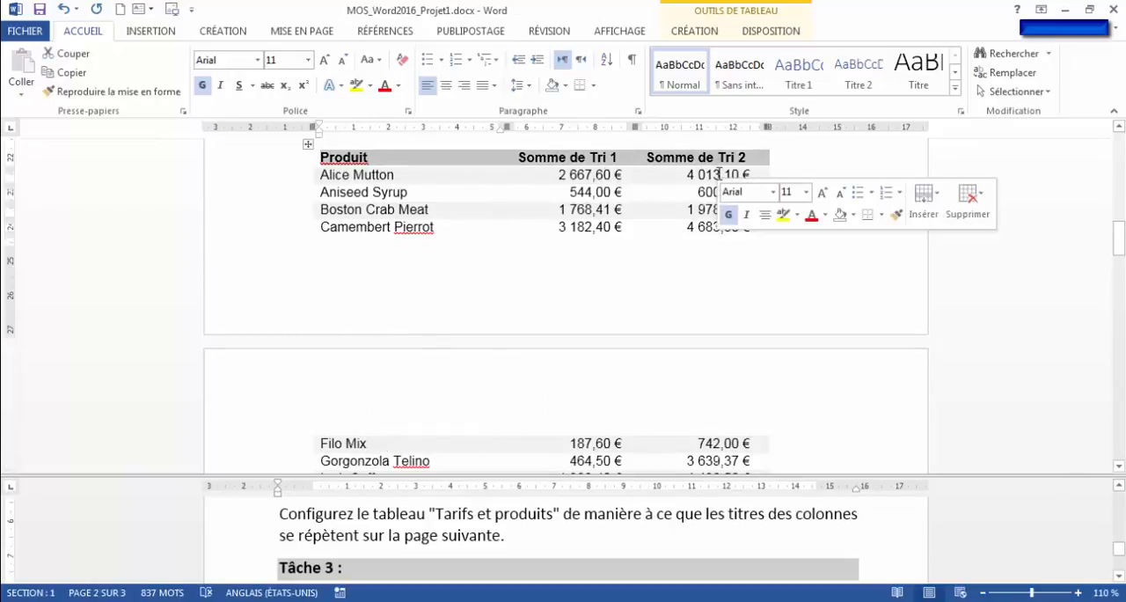
{"action": "left_click", "coordinate": [778, 34]}
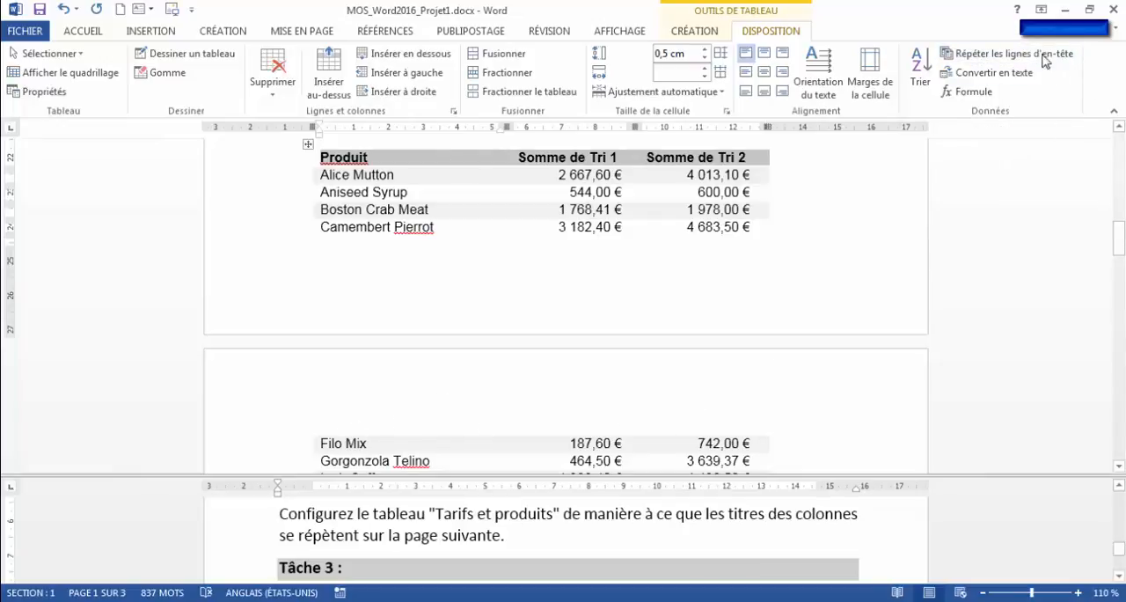
{"action": "left_click", "coordinate": [1003, 53]}
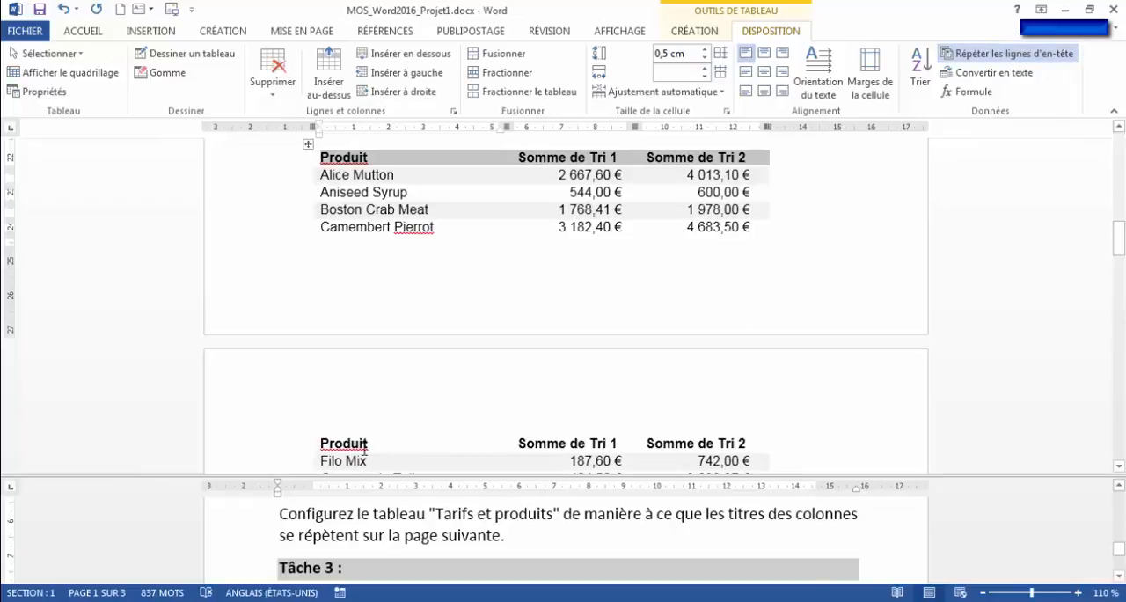
{"action": "scroll", "coordinate": [484, 444], "scroll_direction": "down", "scroll_amount": 3}
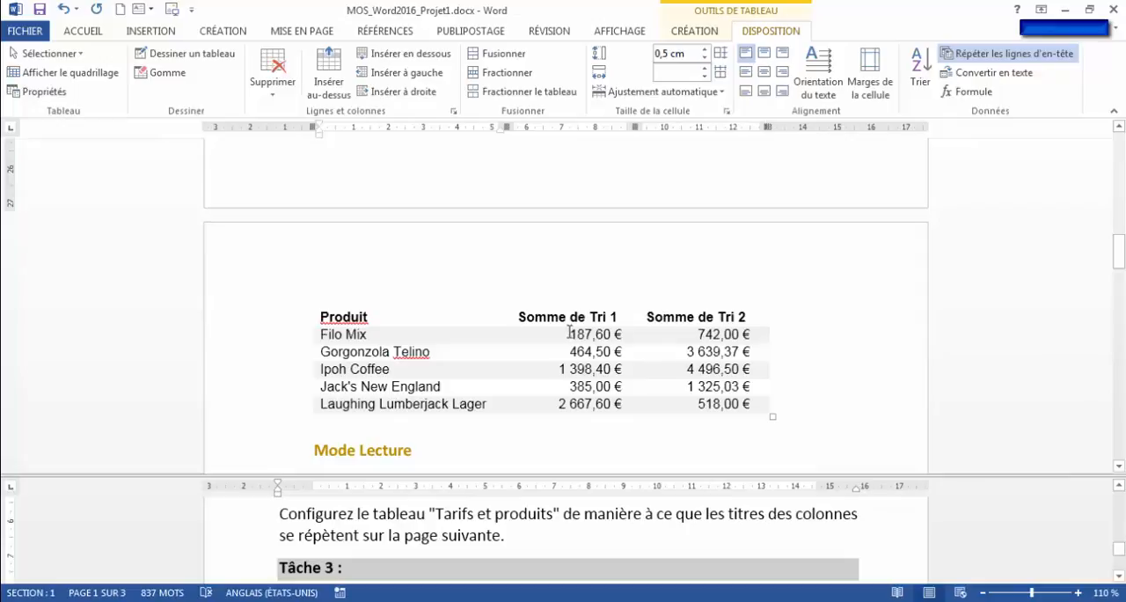
- Read the Tâche 3 instruction and find the "Date de création ... 77" text under the "Programmation séquentielle" heading on page 2
{"action": "left_click", "coordinate": [520, 525]}
{"action": "scroll", "coordinate": [519, 526], "scroll_direction": "down", "scroll_amount": 3}
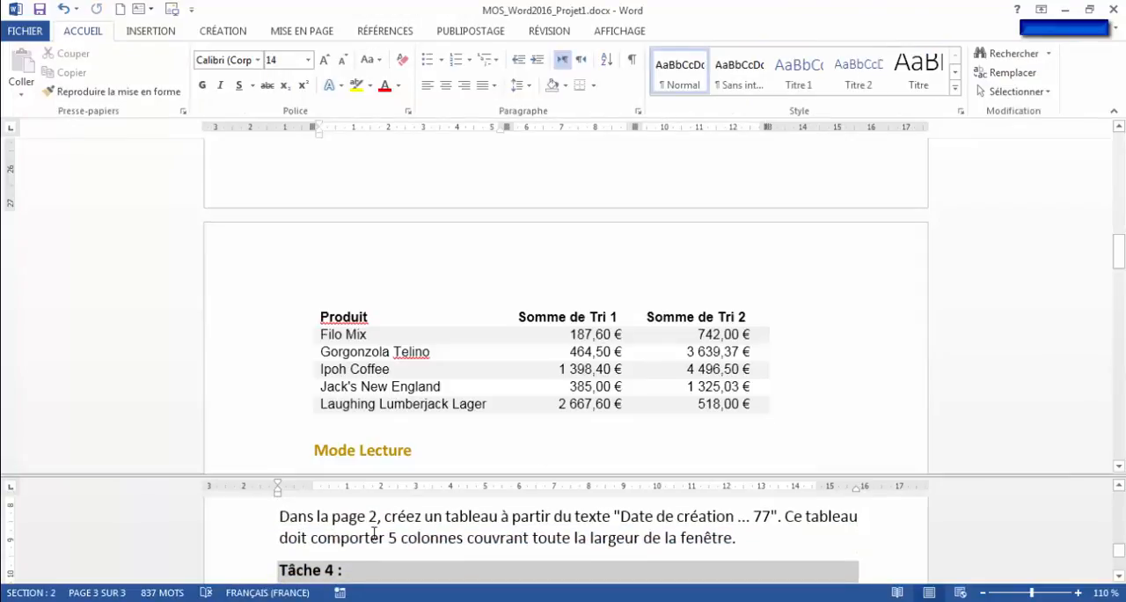
{"action": "left_click", "coordinate": [437, 310]}
{"action": "scroll", "coordinate": [437, 307], "scroll_direction": "down", "scroll_amount": 2}
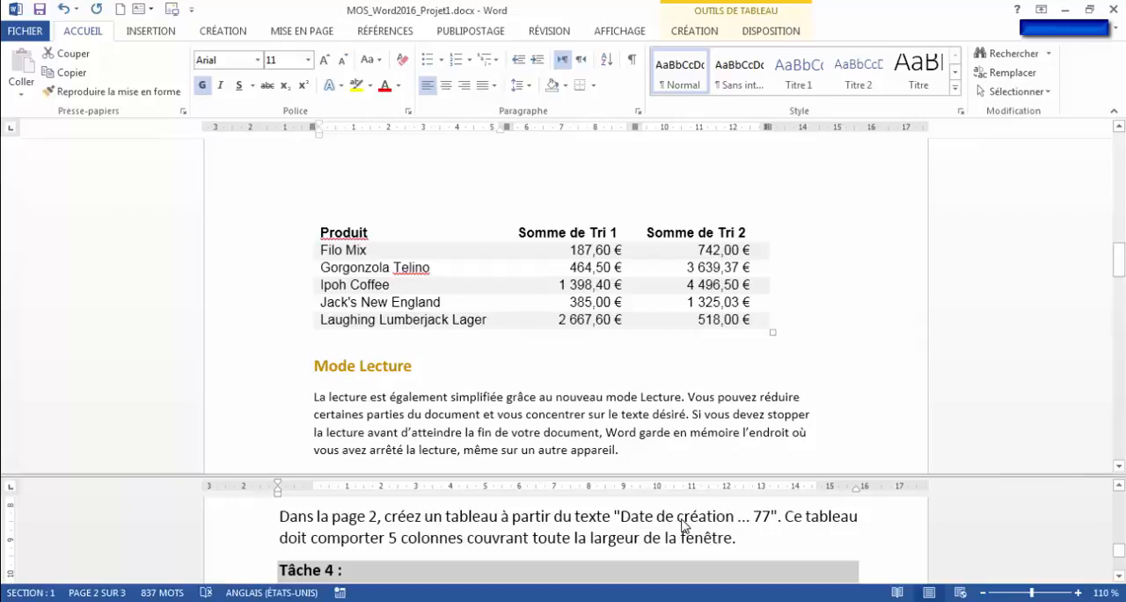
{"action": "left_click", "coordinate": [531, 393]}
{"action": "scroll", "coordinate": [530, 393], "scroll_direction": "down", "scroll_amount": 8}
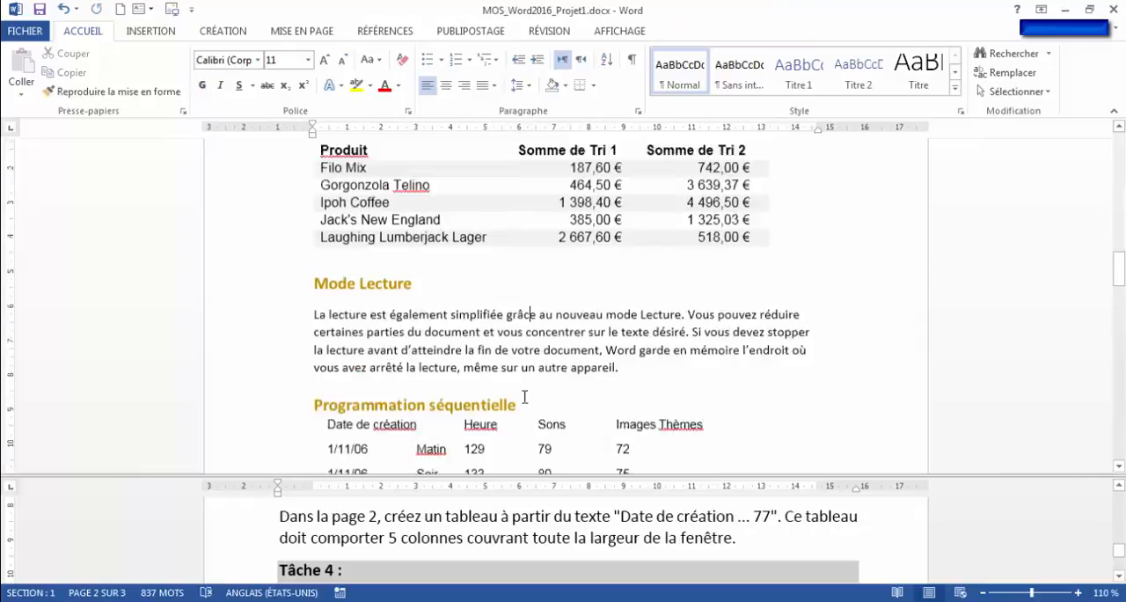
{"action": "scroll", "coordinate": [383, 255], "scroll_direction": "up", "scroll_amount": 1}
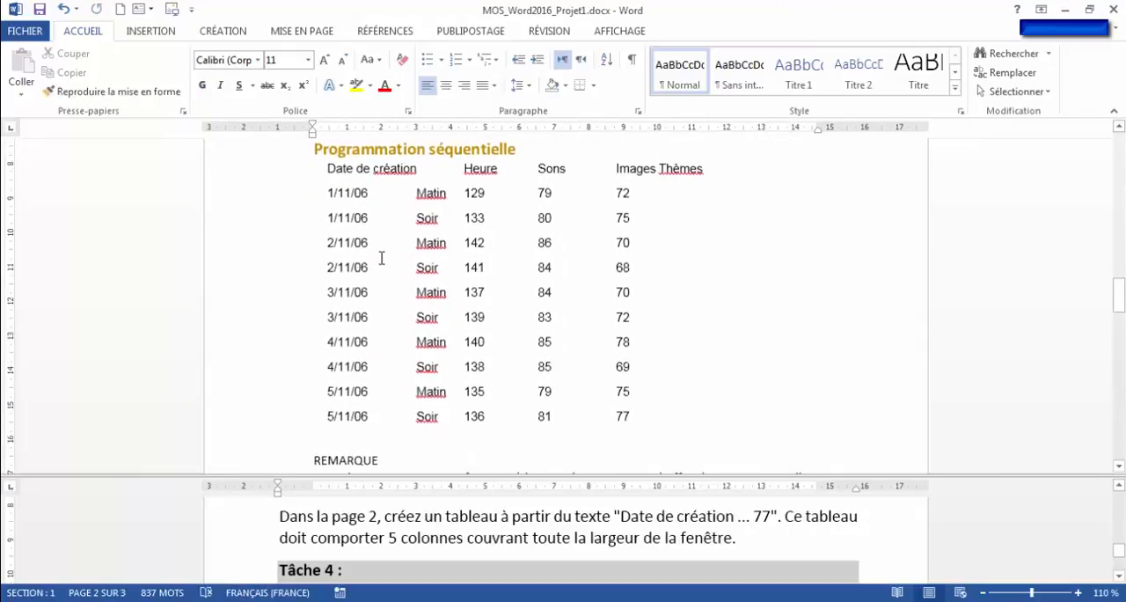
- Convert the tabbed text from "Date de création" to "77" into a 5-column table fitted to the window and separated at tabulations
{"action": "left_click_drag", "start_coordinate": [322, 170], "coordinate": [645, 419]}
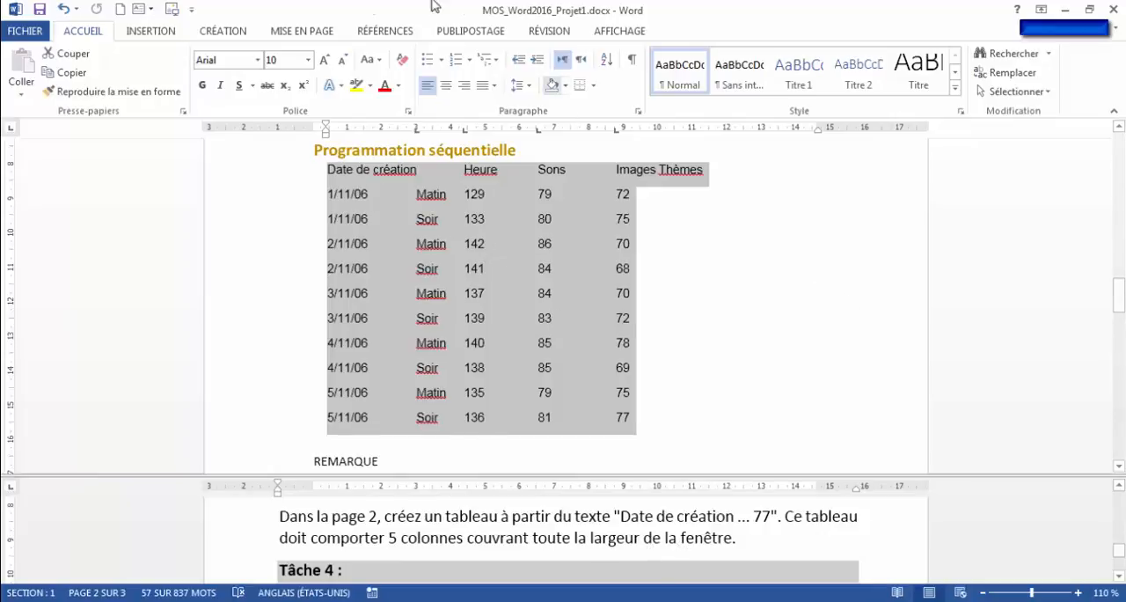
{"action": "left_click", "coordinate": [156, 34]}
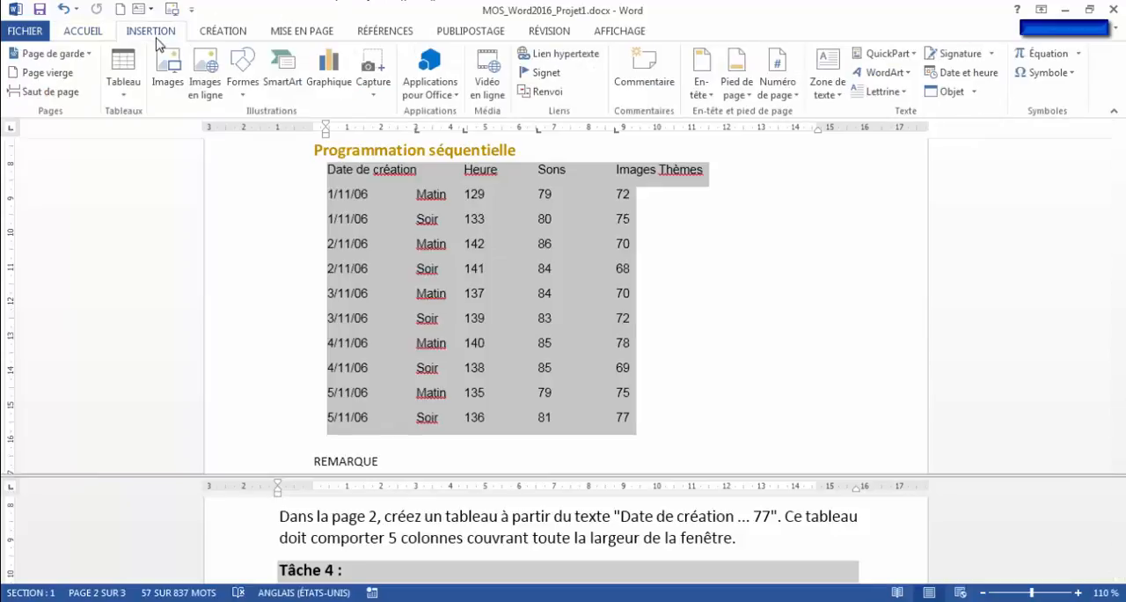
{"action": "left_click", "coordinate": [124, 91]}
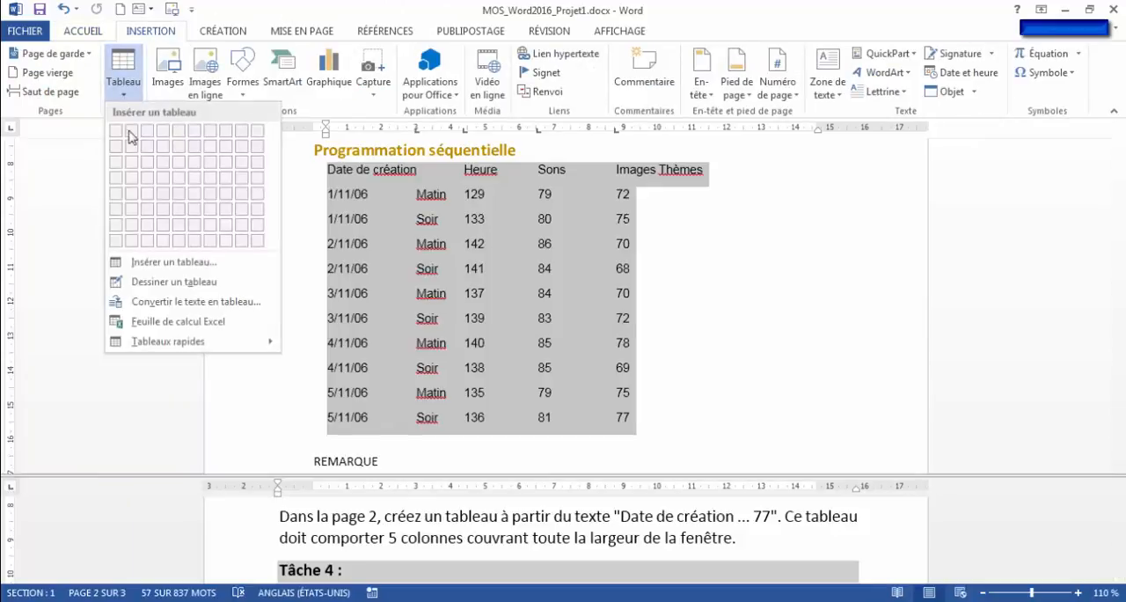
{"action": "left_click", "coordinate": [170, 304]}
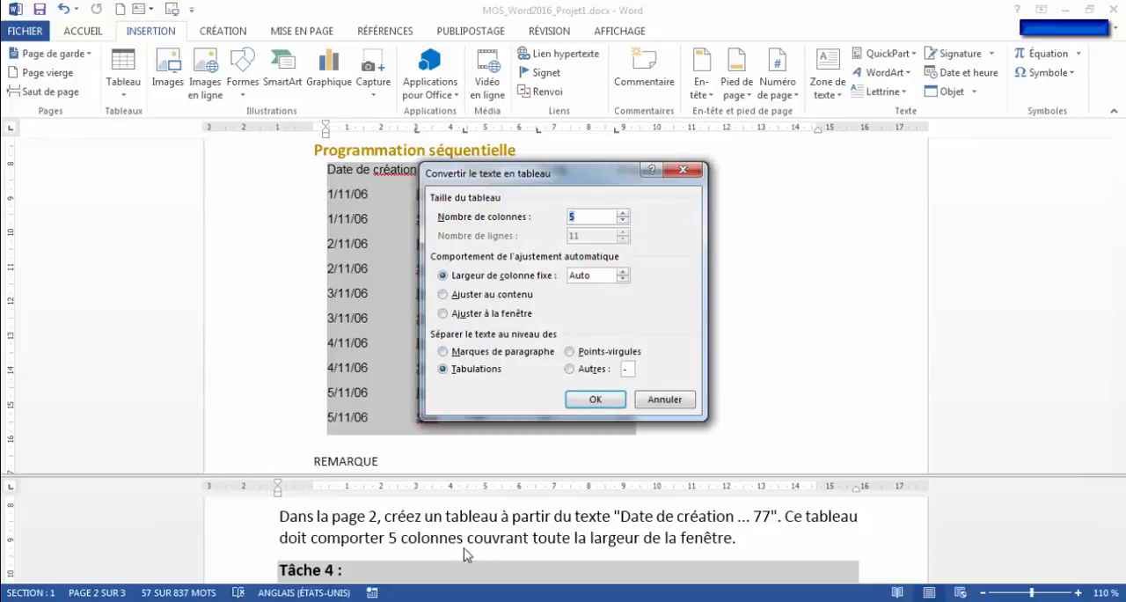
{"action": "left_click", "coordinate": [452, 314]}
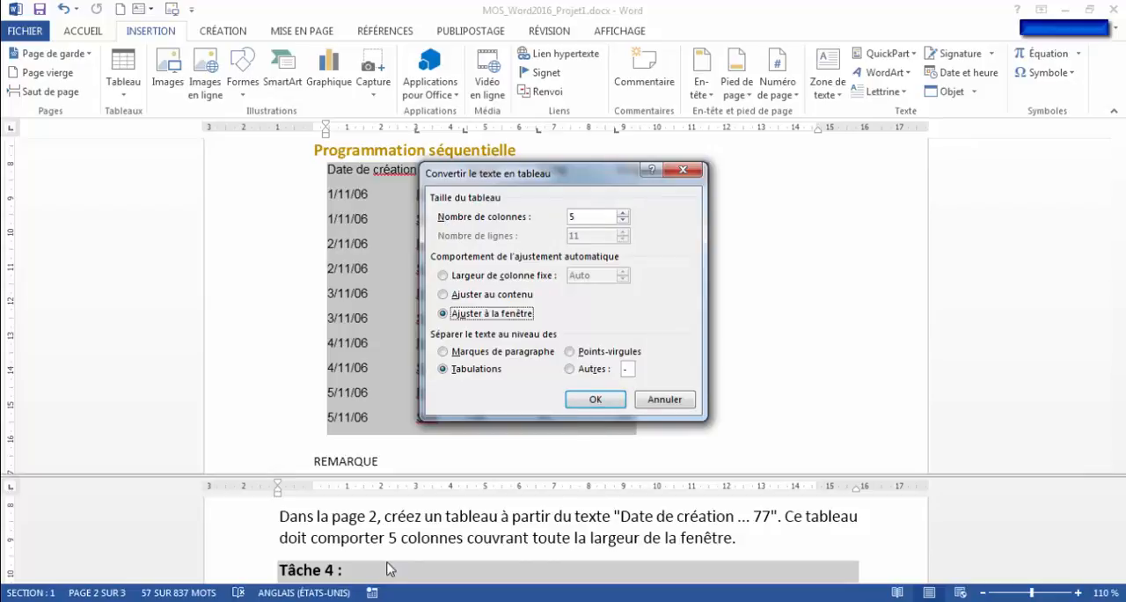
{"action": "left_click", "coordinate": [593, 399]}
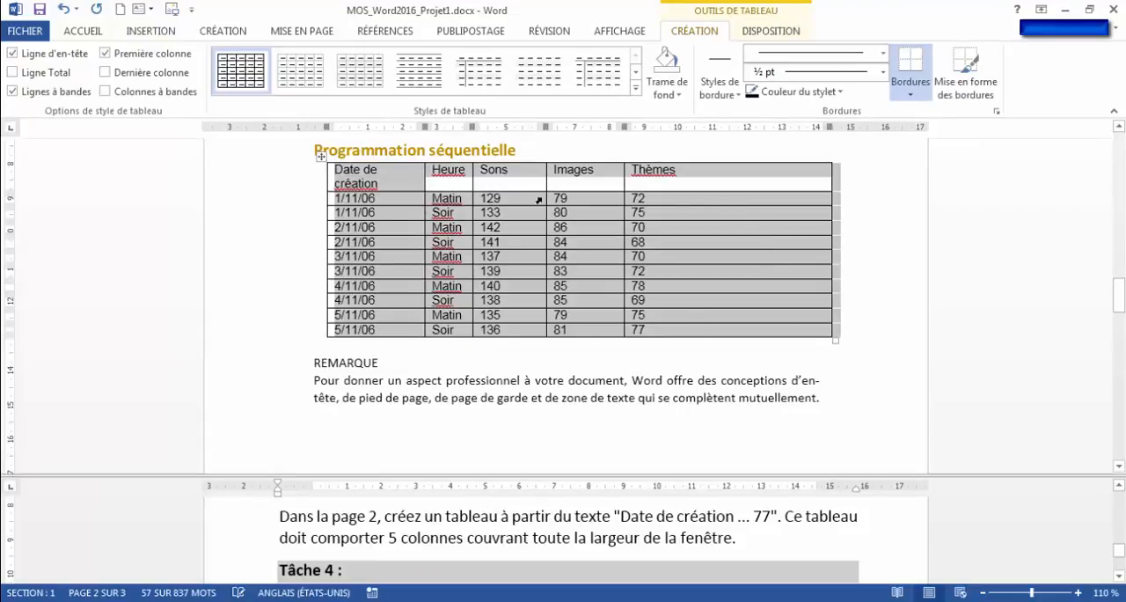
- Following Tâche 4, cut the text from "REMARQUE" to "se complètent mutuellement." below the "Programmation séquentielle" table on page 2
{"action": "left_click", "coordinate": [607, 539]}
{"action": "scroll", "coordinate": [605, 538], "scroll_direction": "down", "scroll_amount": 3}
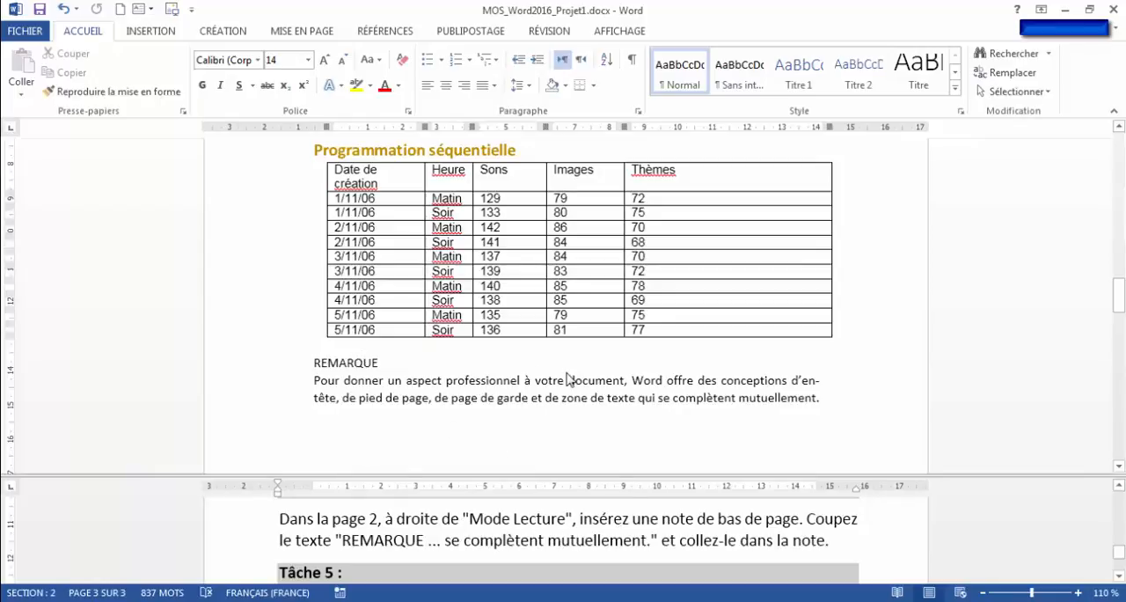
{"action": "scroll", "coordinate": [567, 379], "scroll_direction": "up", "scroll_amount": 3}
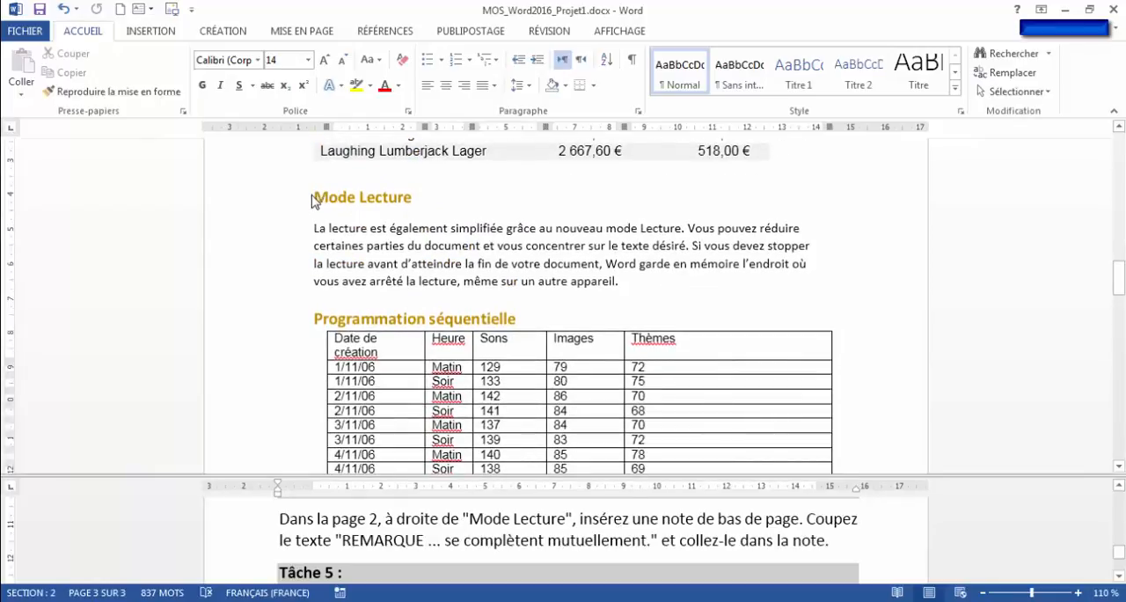
{"action": "left_click", "coordinate": [314, 198]}
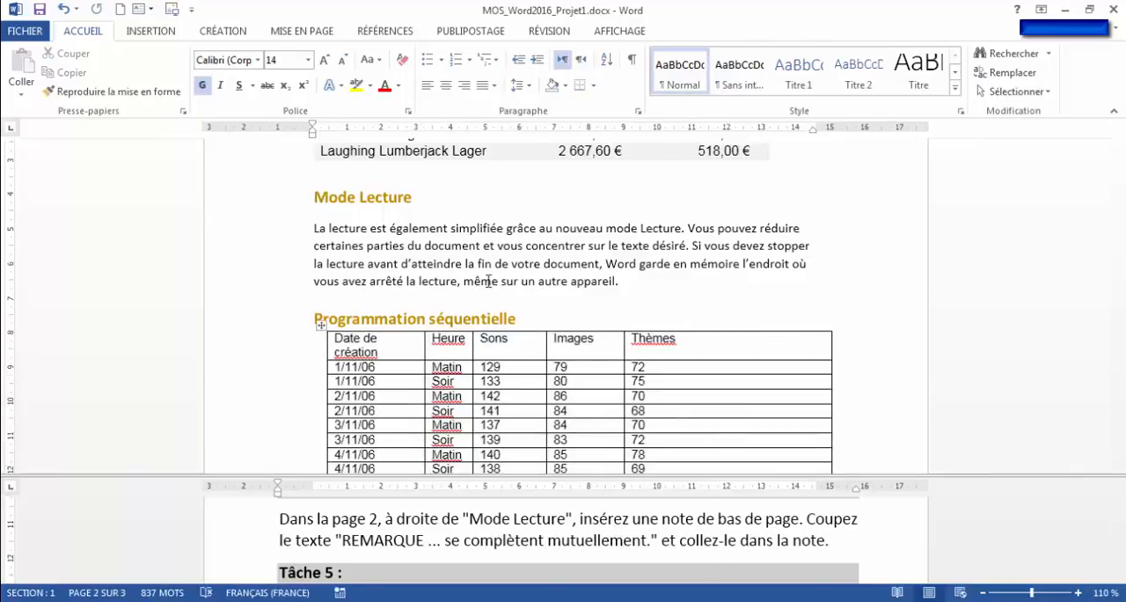
{"action": "left_click", "coordinate": [414, 198]}
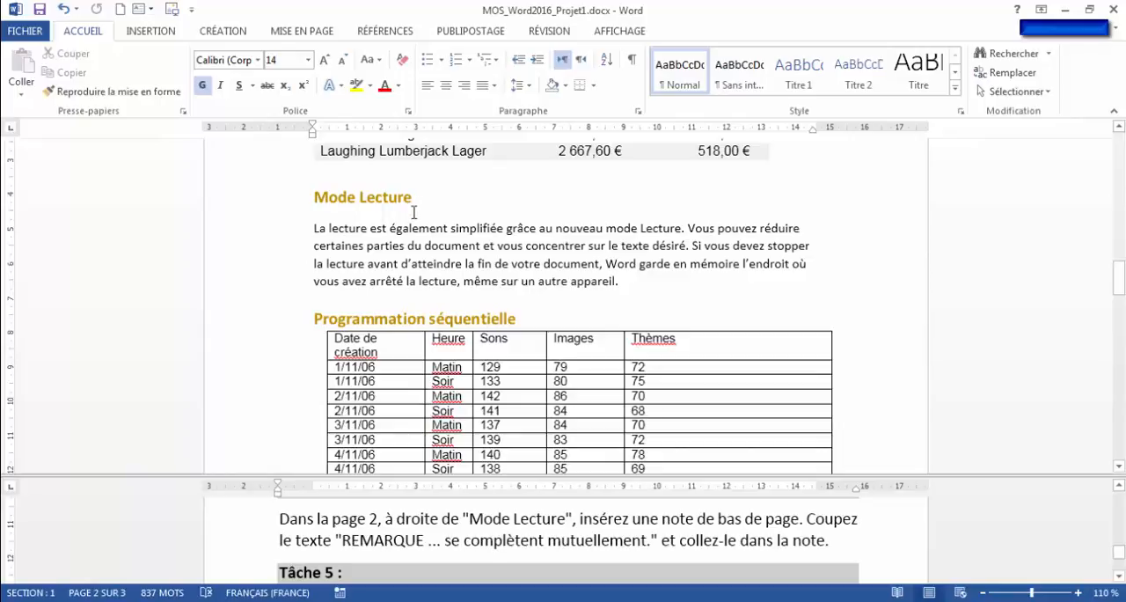
{"action": "left_click", "coordinate": [386, 33]}
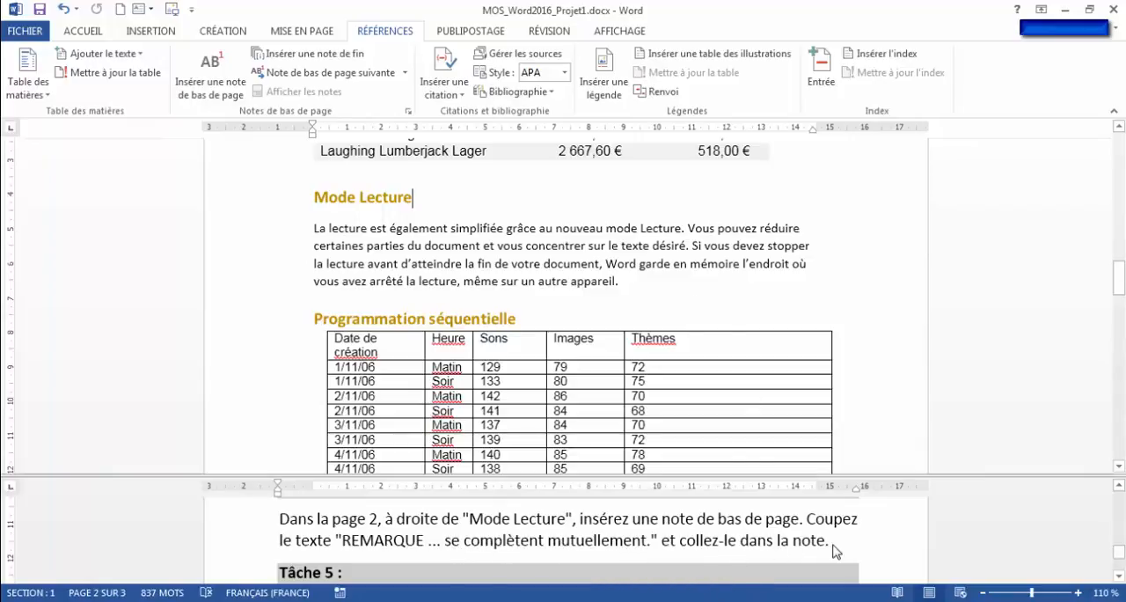
{"action": "scroll", "coordinate": [321, 321], "scroll_direction": "down", "scroll_amount": 4}
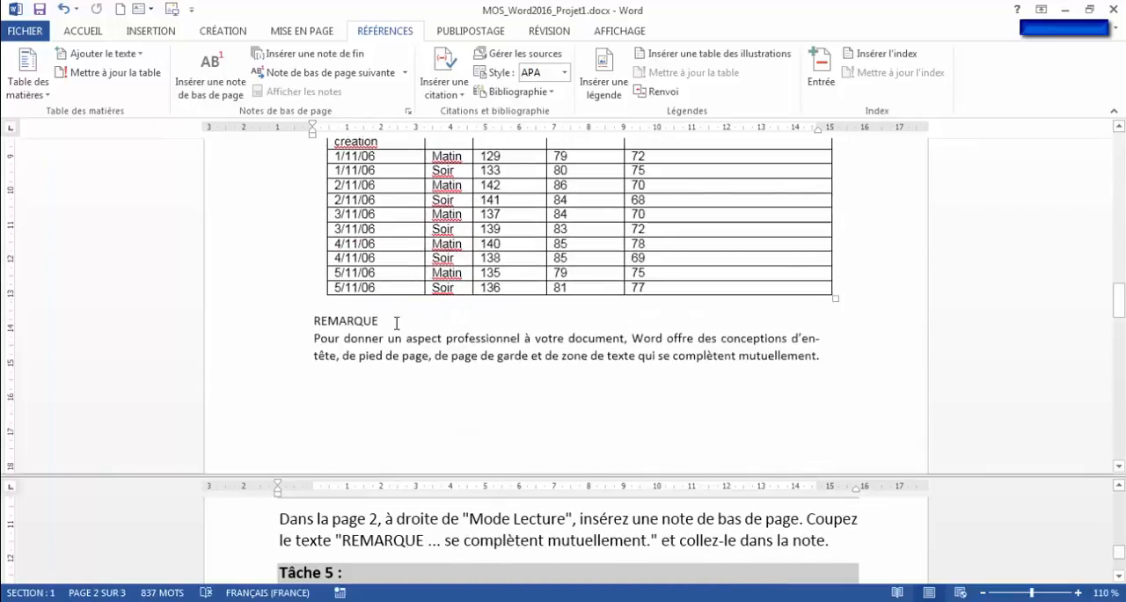
{"action": "left_click_drag", "start_coordinate": [314, 320], "coordinate": [823, 357]}
{"action": "key", "text": "ctrl+c"}
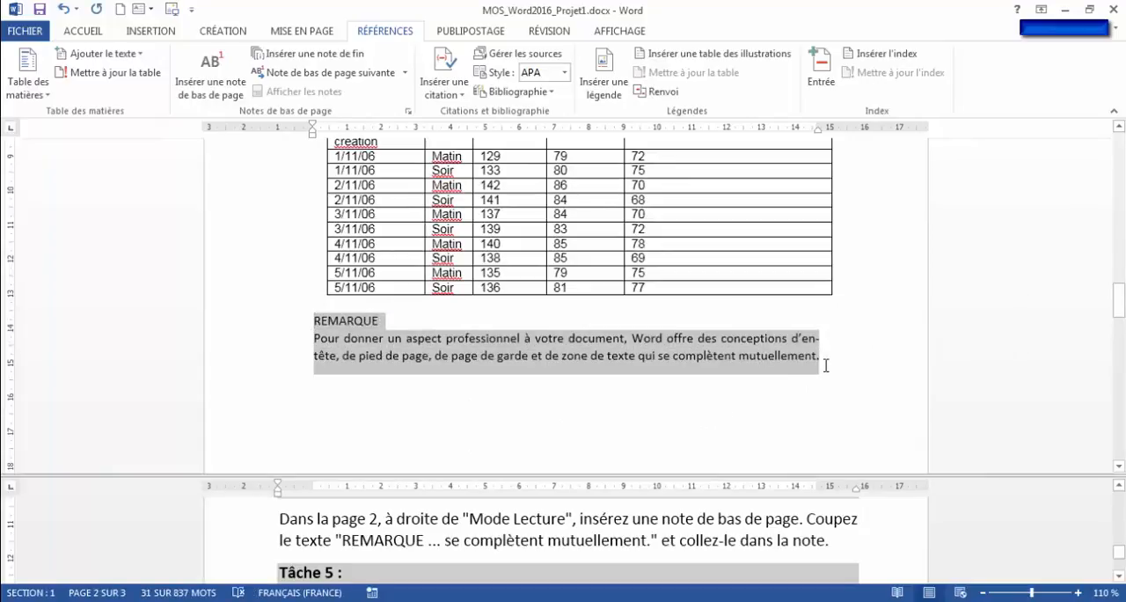
{"action": "right_click", "coordinate": [332, 329]}
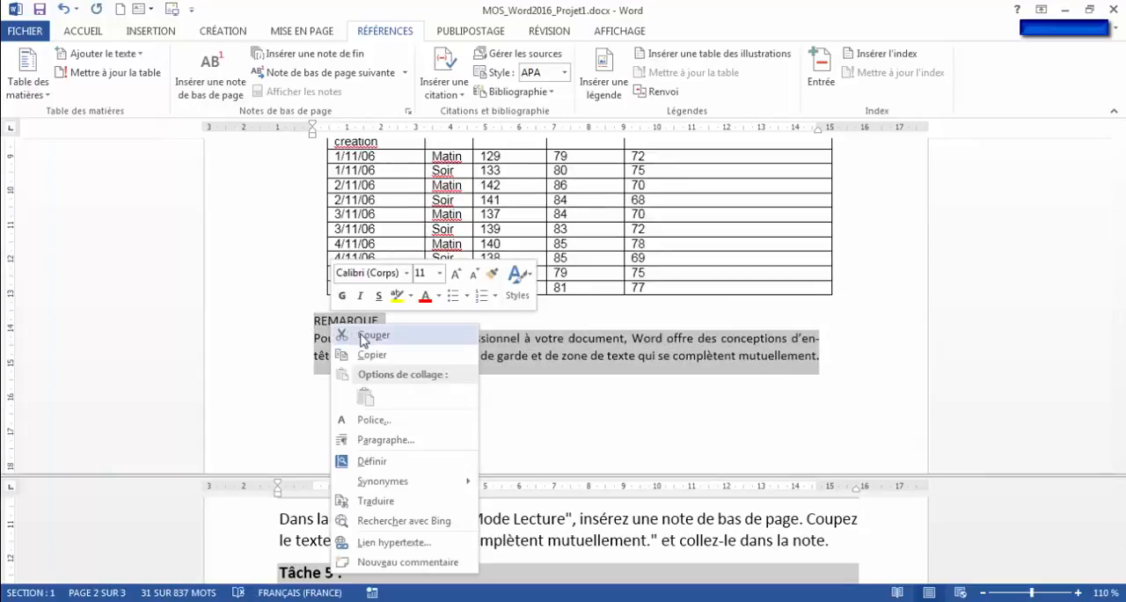
{"action": "left_click", "coordinate": [366, 336]}
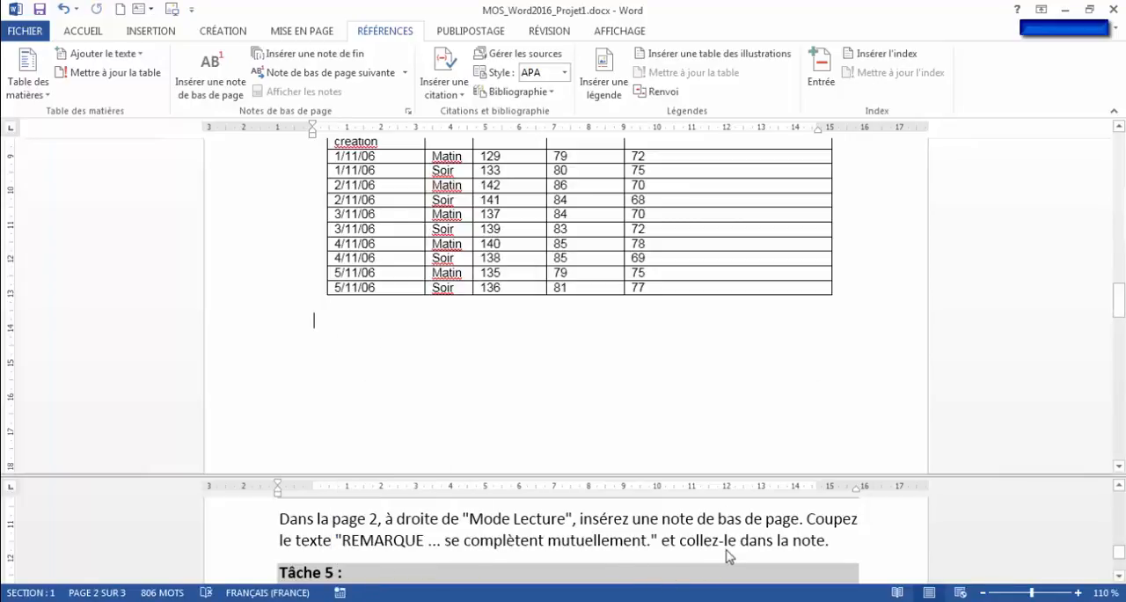
- Insert a footnote right after the "Mode Lecture" heading on page 2 and paste the cut REMARQUE text into it
{"action": "scroll", "coordinate": [443, 404], "scroll_direction": "up", "scroll_amount": 2}
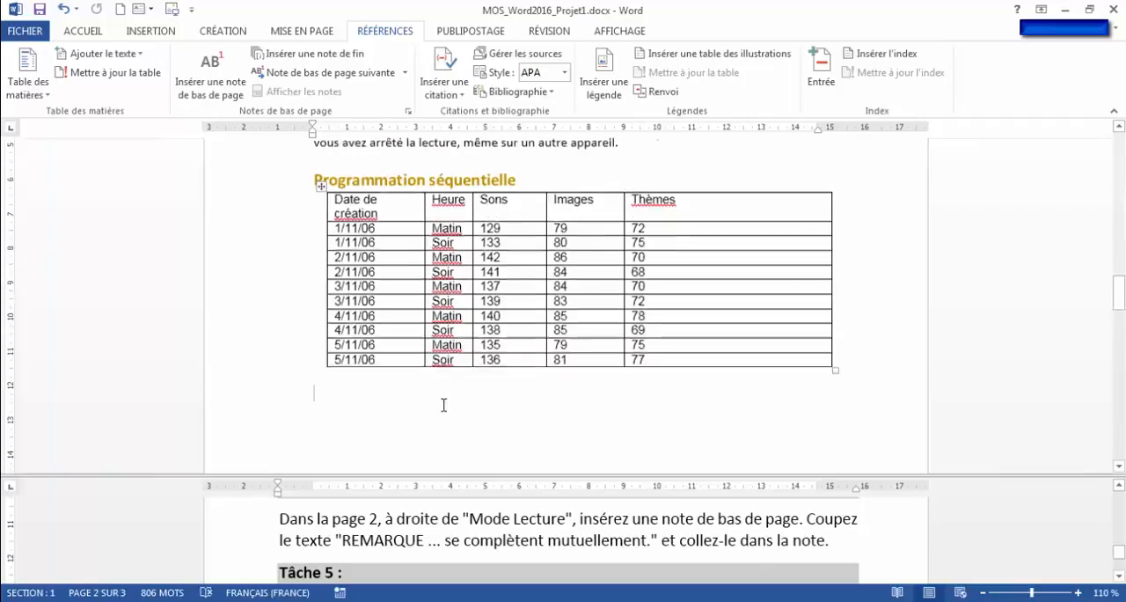
{"action": "scroll", "coordinate": [443, 404], "scroll_direction": "up", "scroll_amount": 6}
{"action": "left_click", "coordinate": [411, 281]}
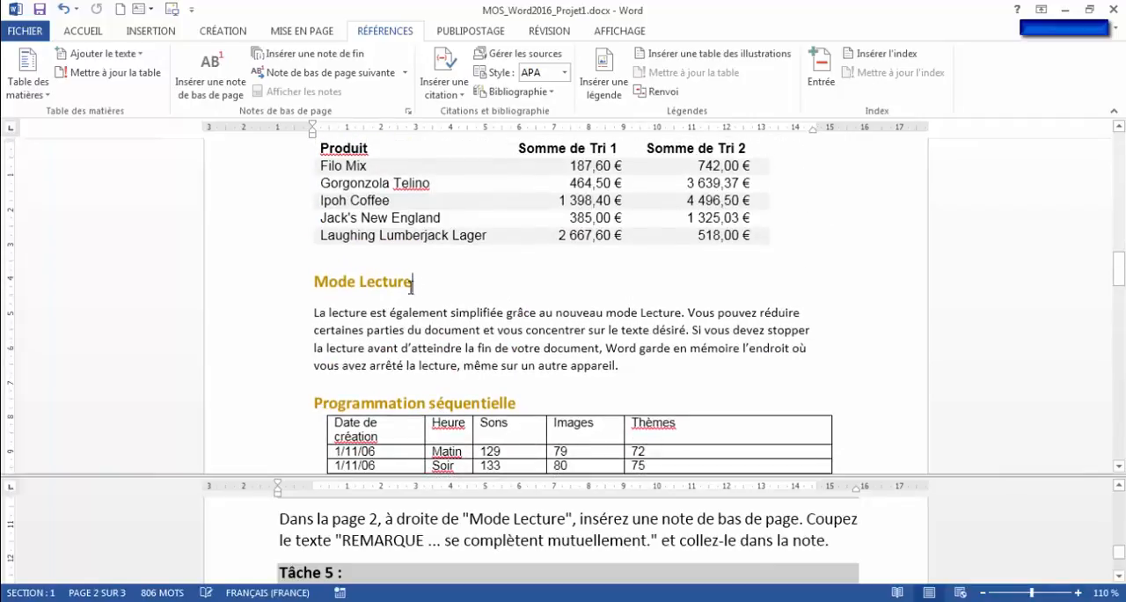
{"action": "left_click", "coordinate": [205, 81]}
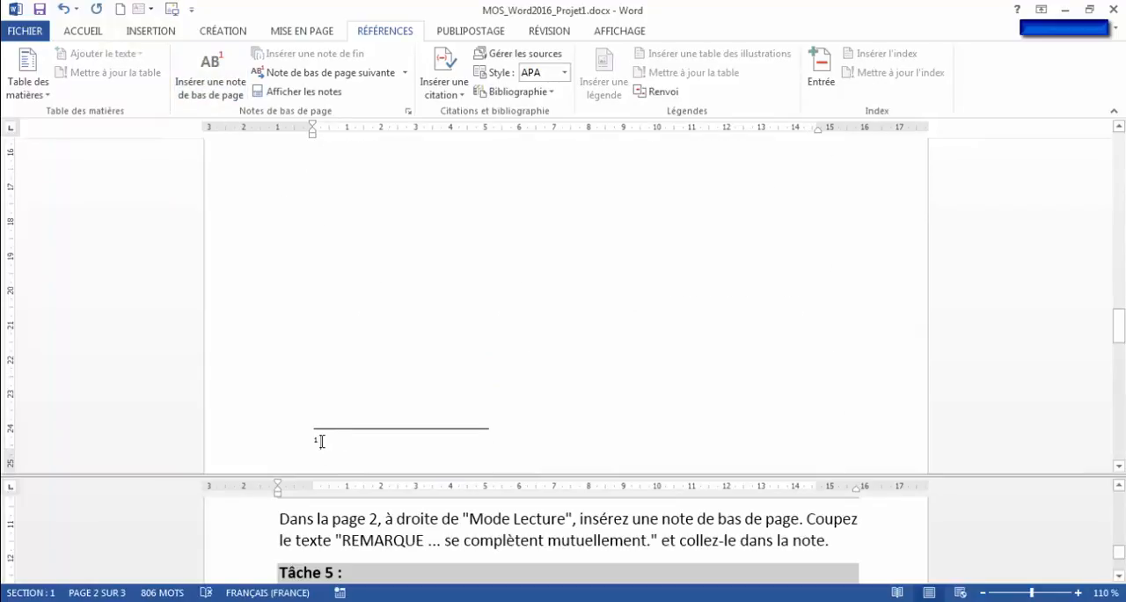
{"action": "key", "text": "ctrl+v"}
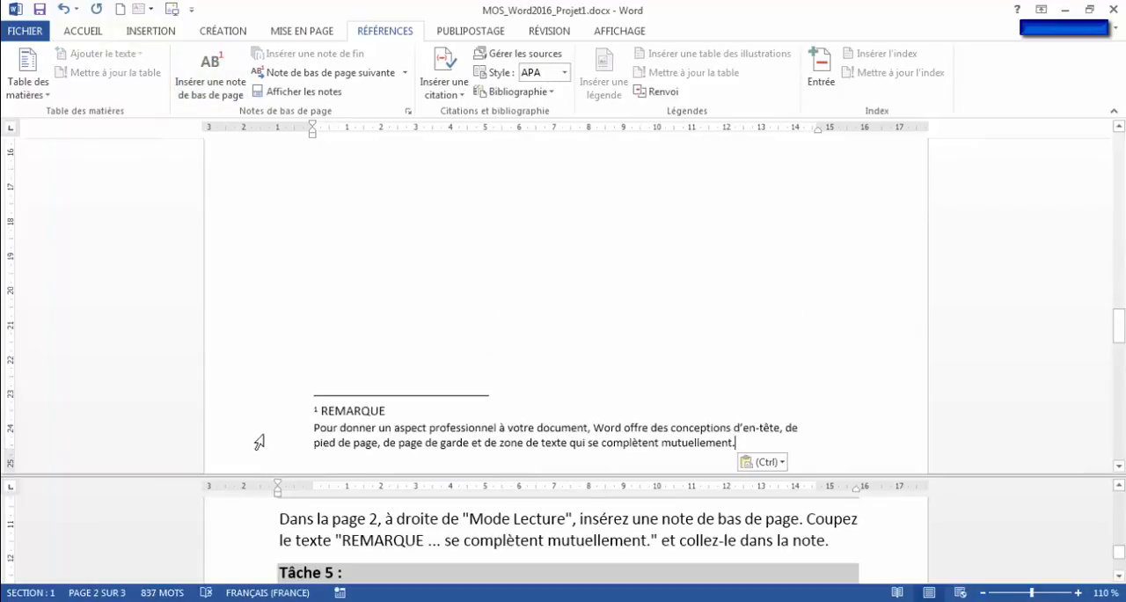
- Enlarge the split area holding the task instructions to read the whole Tâche 5 text, and highlight "Mode Lecture" in it
{"action": "left_click", "coordinate": [481, 538]}
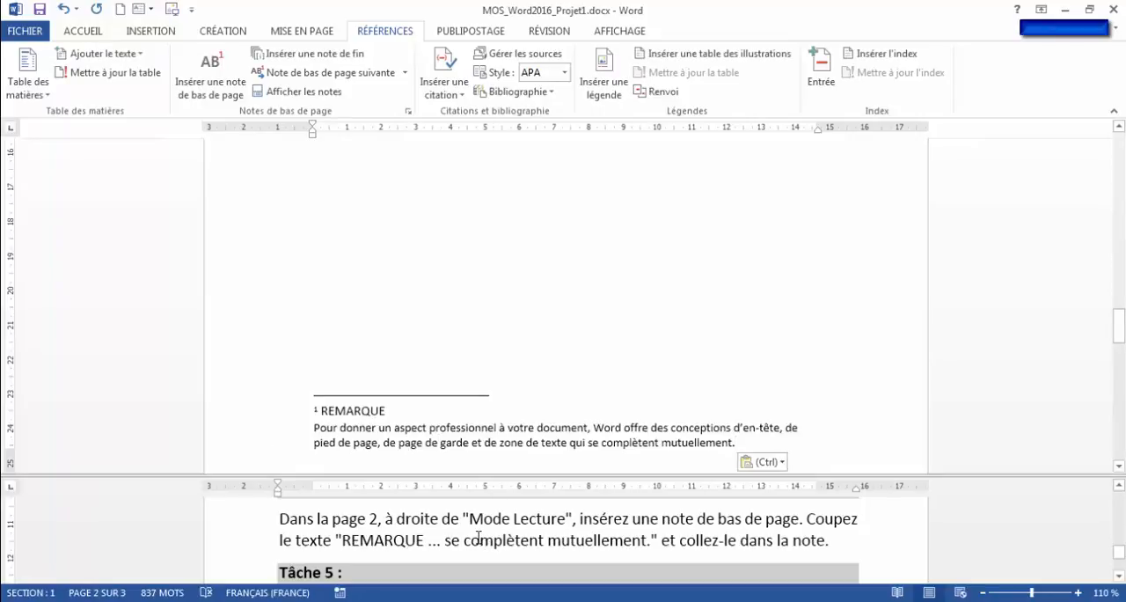
{"action": "scroll", "coordinate": [480, 536], "scroll_direction": "down", "scroll_amount": 2}
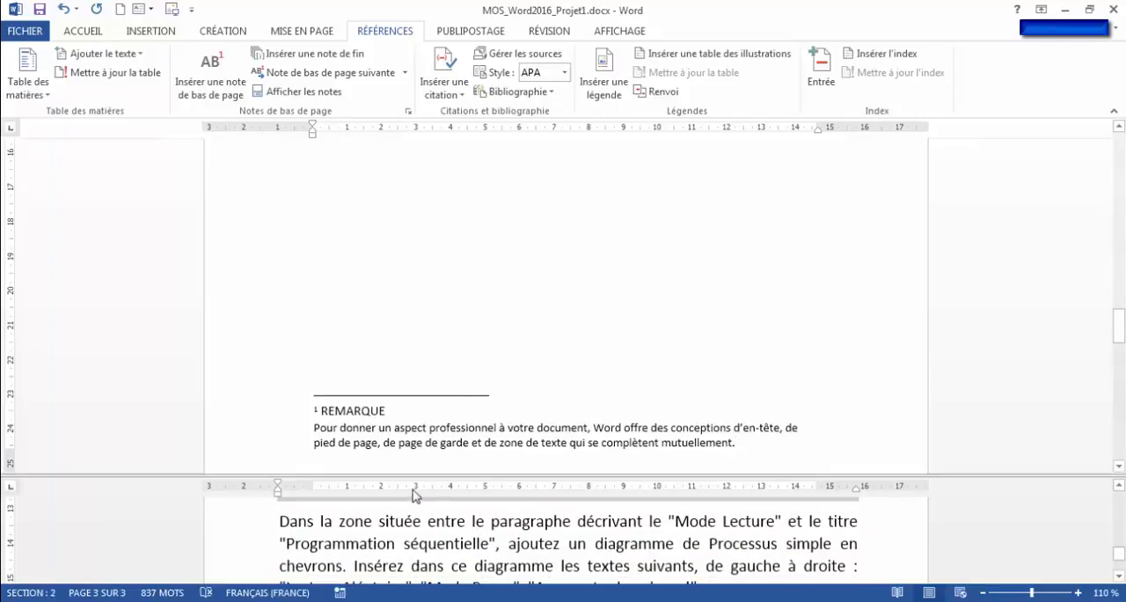
{"action": "left_click_drag", "start_coordinate": [415, 476], "coordinate": [415, 433]}
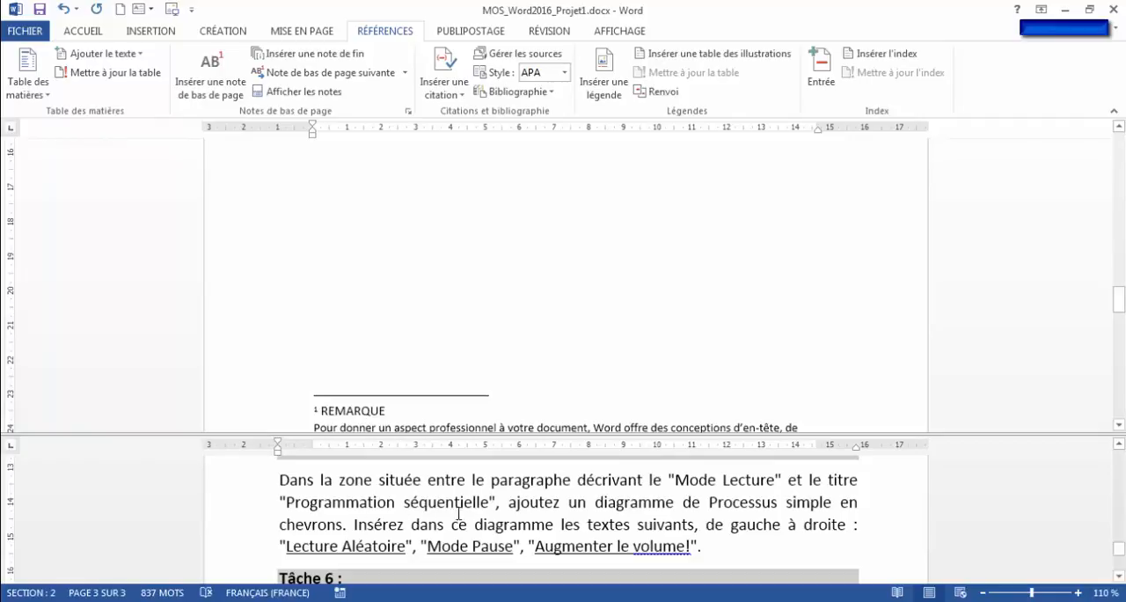
{"action": "left_click_drag", "start_coordinate": [694, 479], "coordinate": [774, 480]}
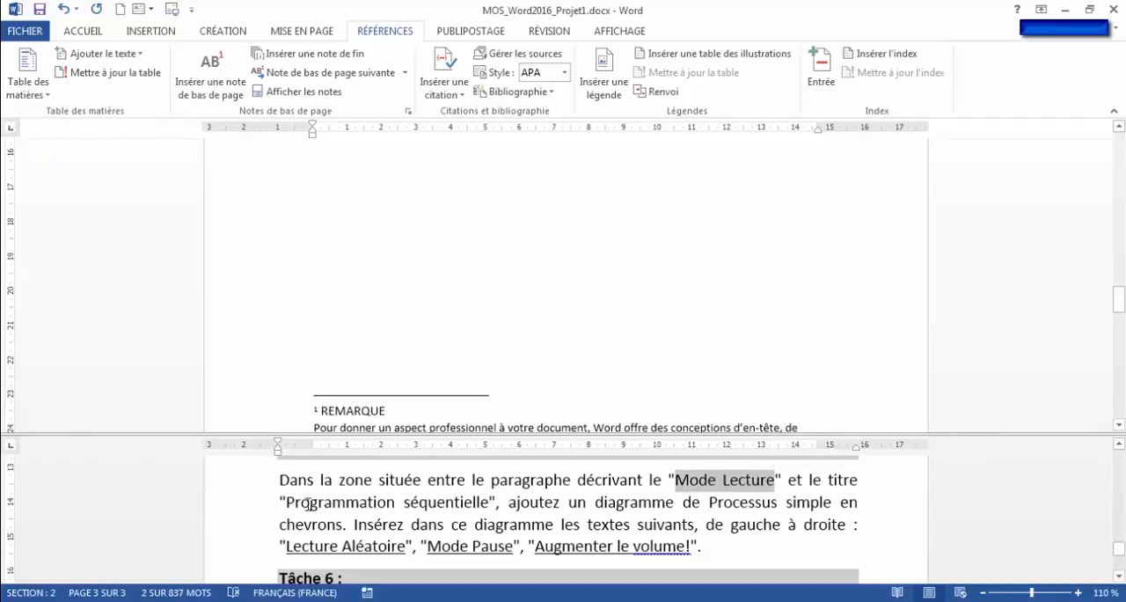
- Insert a "Processus simple en chevrons" SmartArt diagram in the empty paragraph between the "Mode Lecture" text and the "Programmation séquentielle" heading
{"action": "left_click", "coordinate": [403, 287]}
{"action": "scroll", "coordinate": [402, 308], "scroll_direction": "up", "scroll_amount": 10}
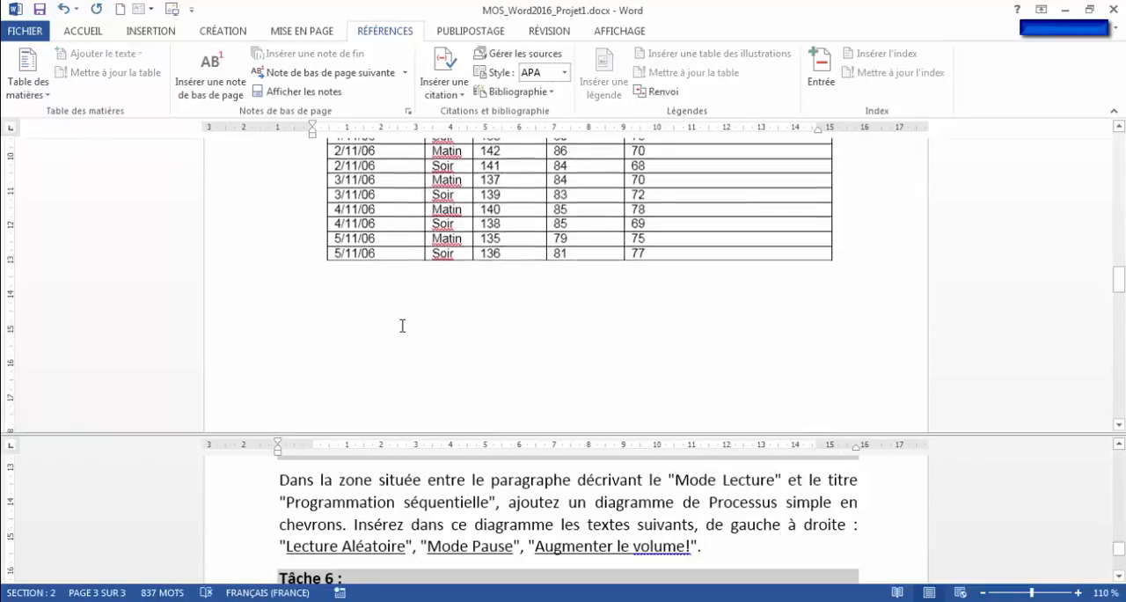
{"action": "left_click", "coordinate": [318, 238]}
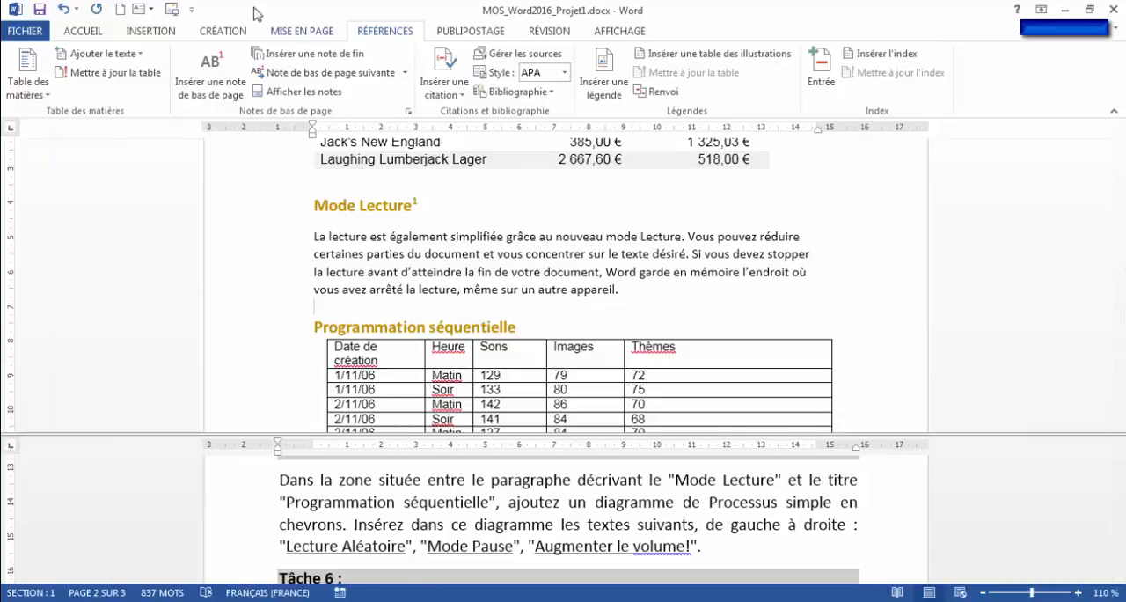
{"action": "left_click", "coordinate": [153, 35]}
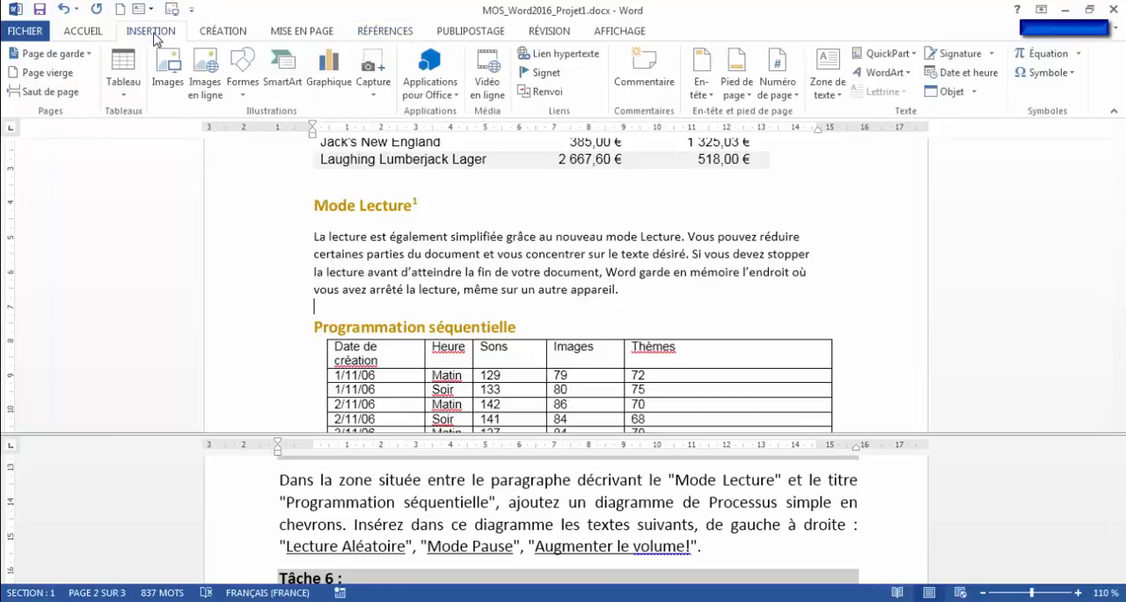
{"action": "left_click", "coordinate": [280, 83]}
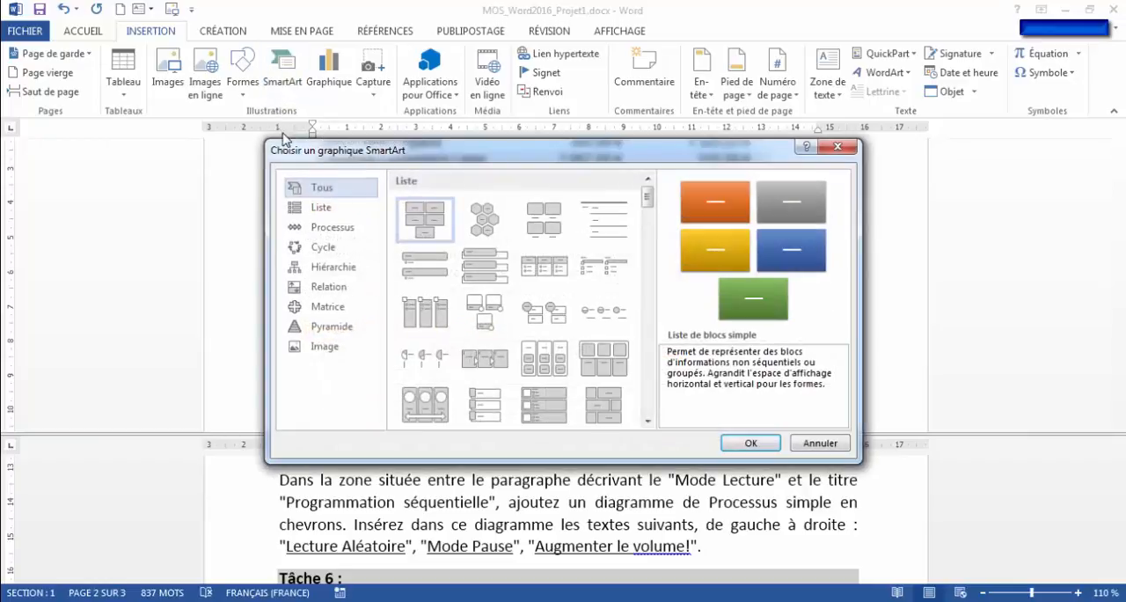
{"action": "left_click", "coordinate": [329, 230]}
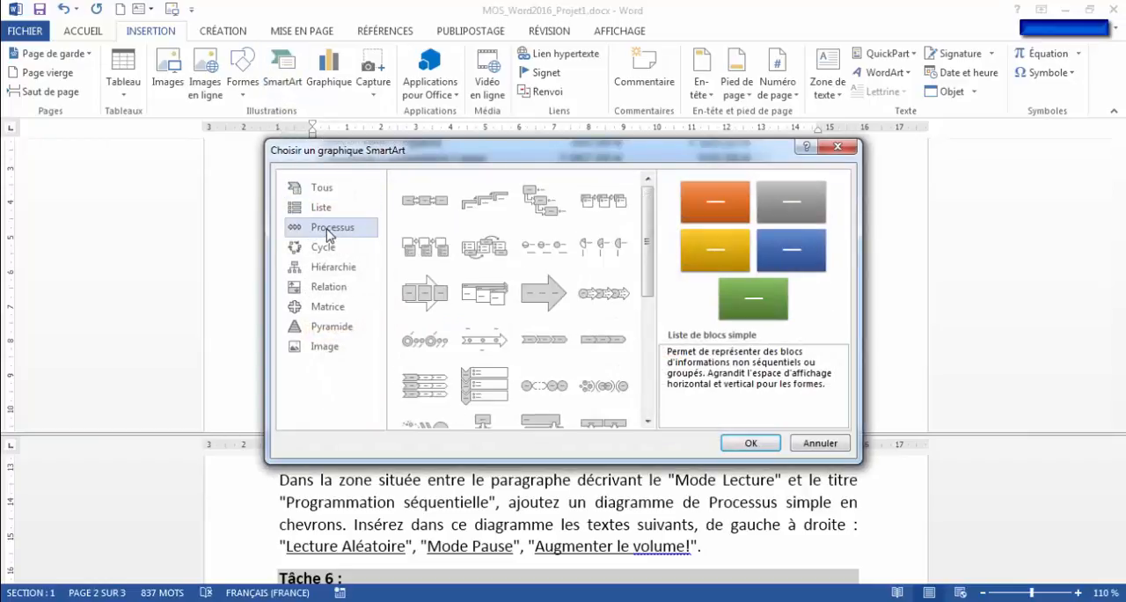
{"action": "left_click", "coordinate": [540, 337]}
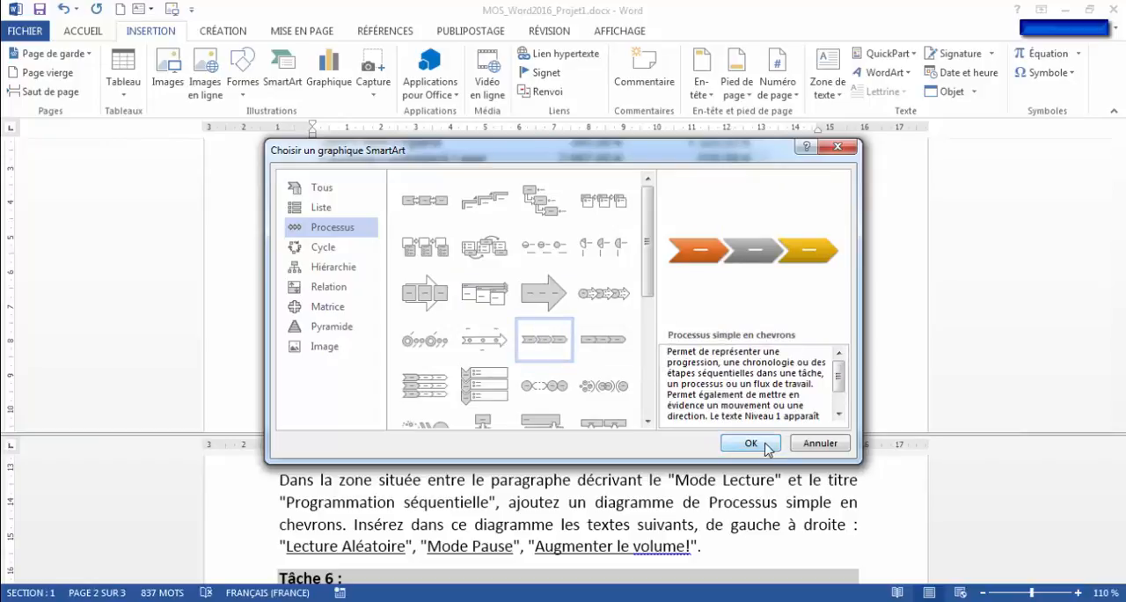
{"action": "left_click", "coordinate": [750, 442]}
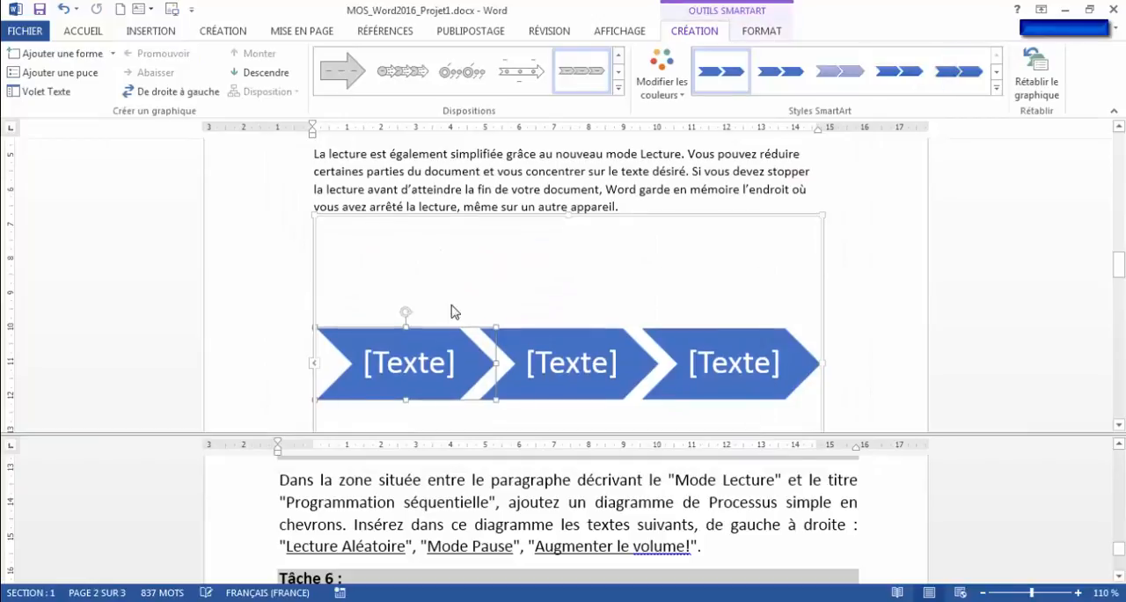
{"action": "scroll", "coordinate": [443, 350], "scroll_direction": "down", "scroll_amount": 2}
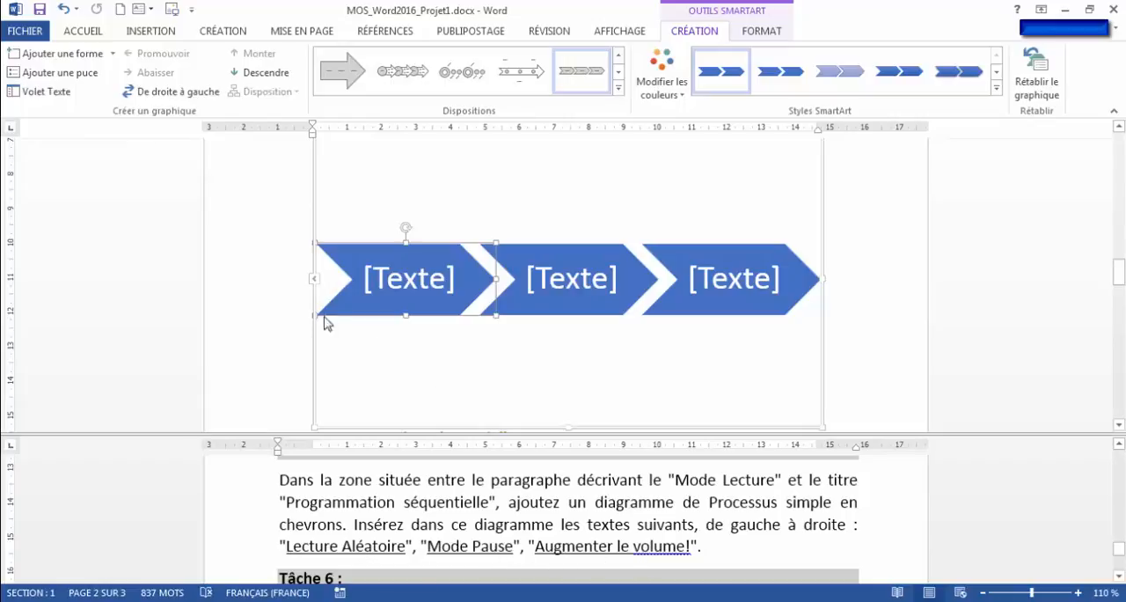
- Copy "Lecture Aléatoire" from the Tâche 5 instructions and paste it as text only into the first chevron of the SmartArt diagram
{"action": "left_click", "coordinate": [313, 278]}
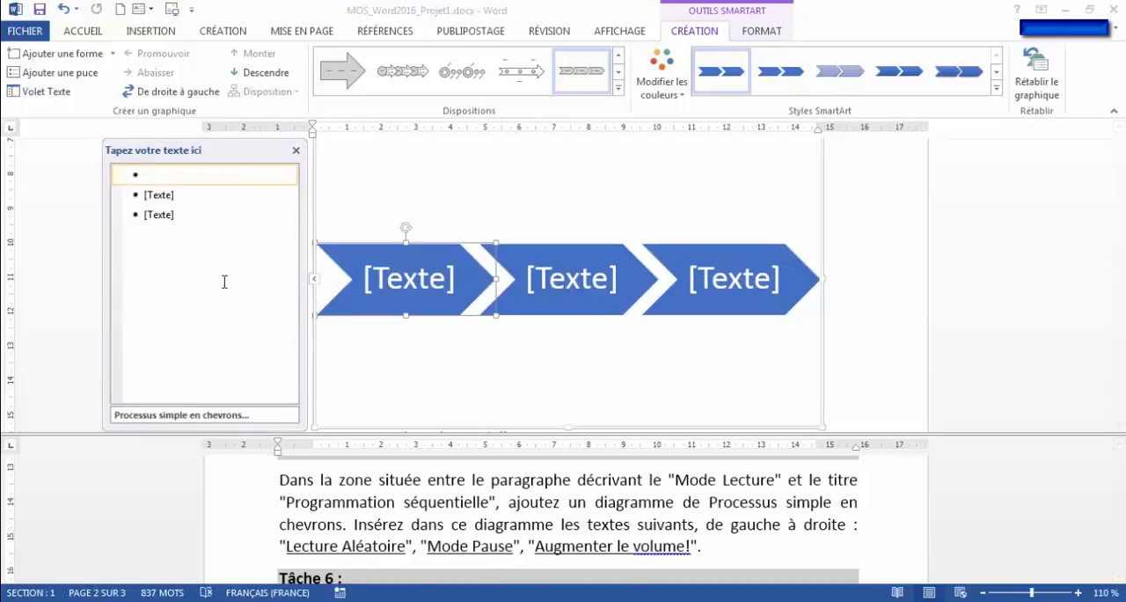
{"action": "left_click", "coordinate": [288, 545]}
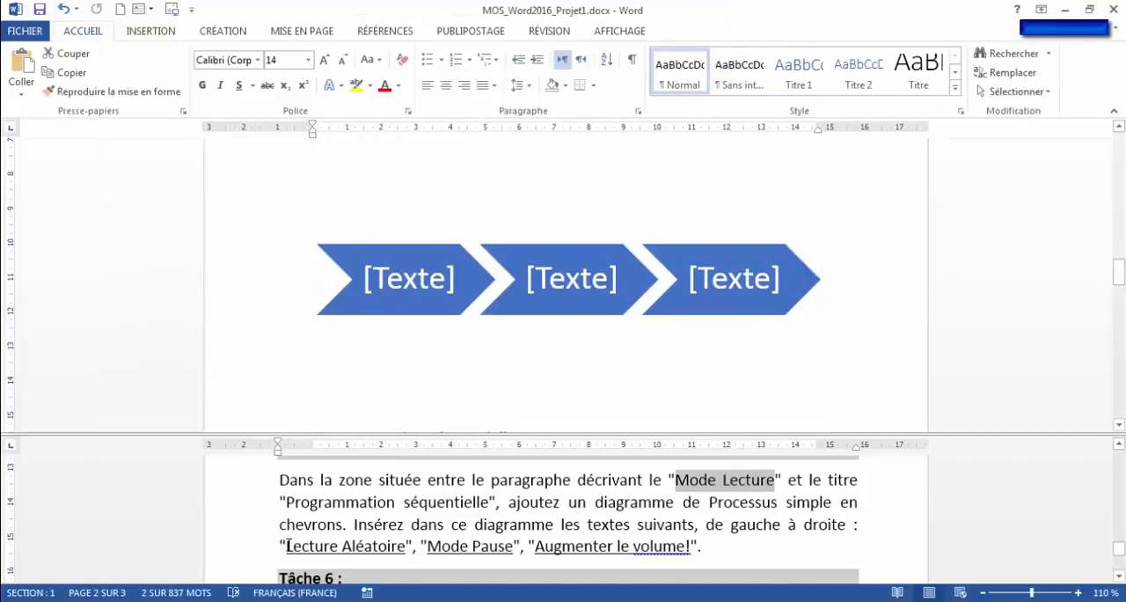
{"action": "left_click_drag", "start_coordinate": [288, 545], "coordinate": [377, 557]}
{"action": "key", "text": "ctrl+c"}
{"action": "right_click", "coordinate": [366, 556]}
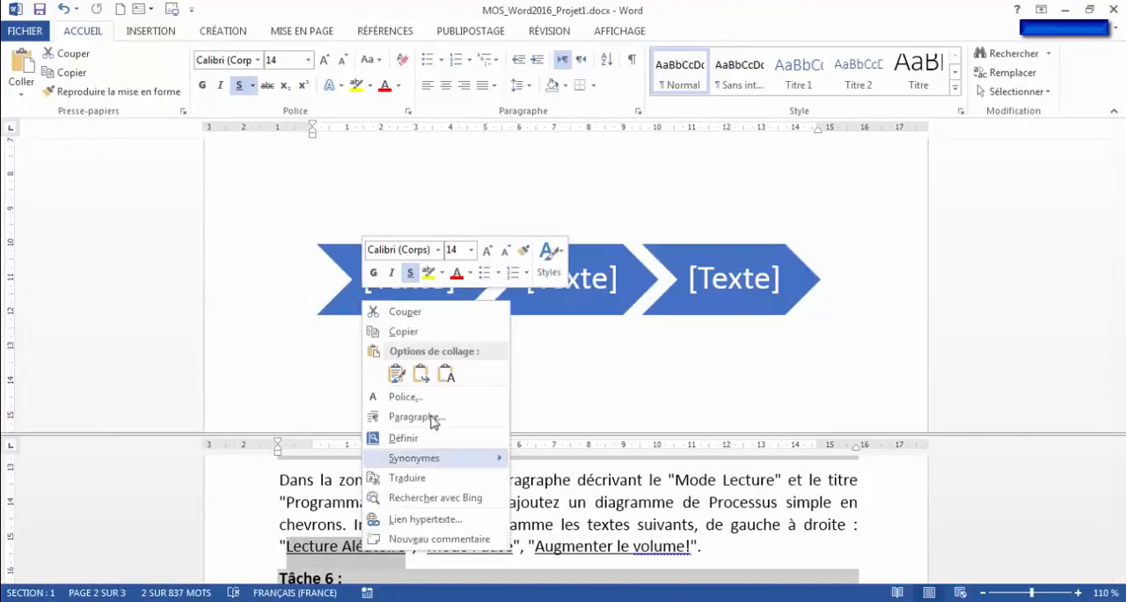
{"action": "left_click", "coordinate": [415, 334]}
{"action": "left_click", "coordinate": [338, 294]}
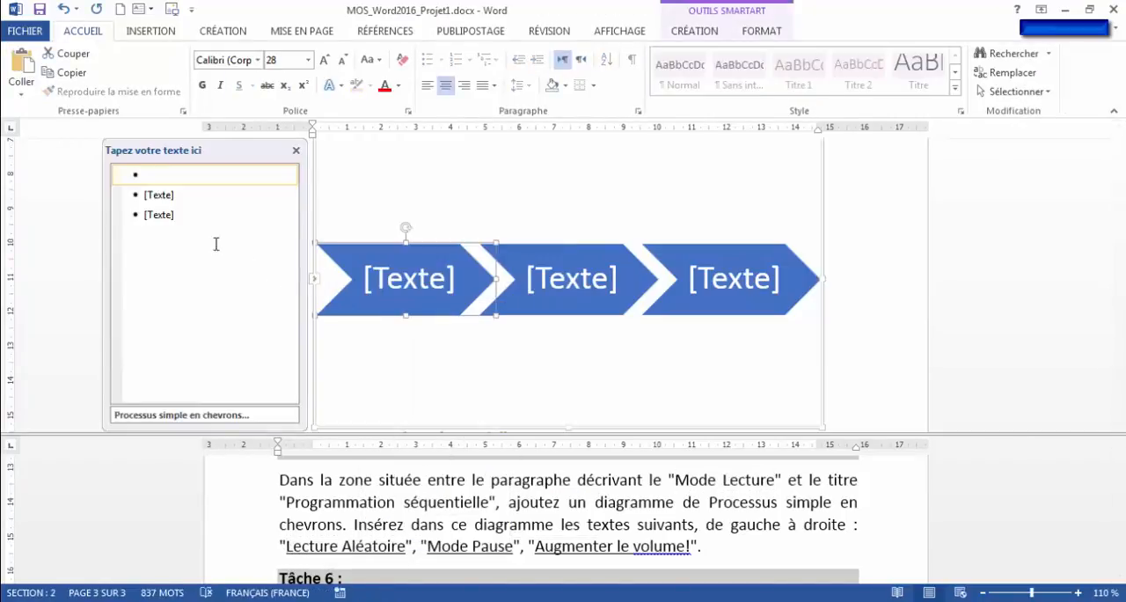
{"action": "right_click", "coordinate": [144, 176]}
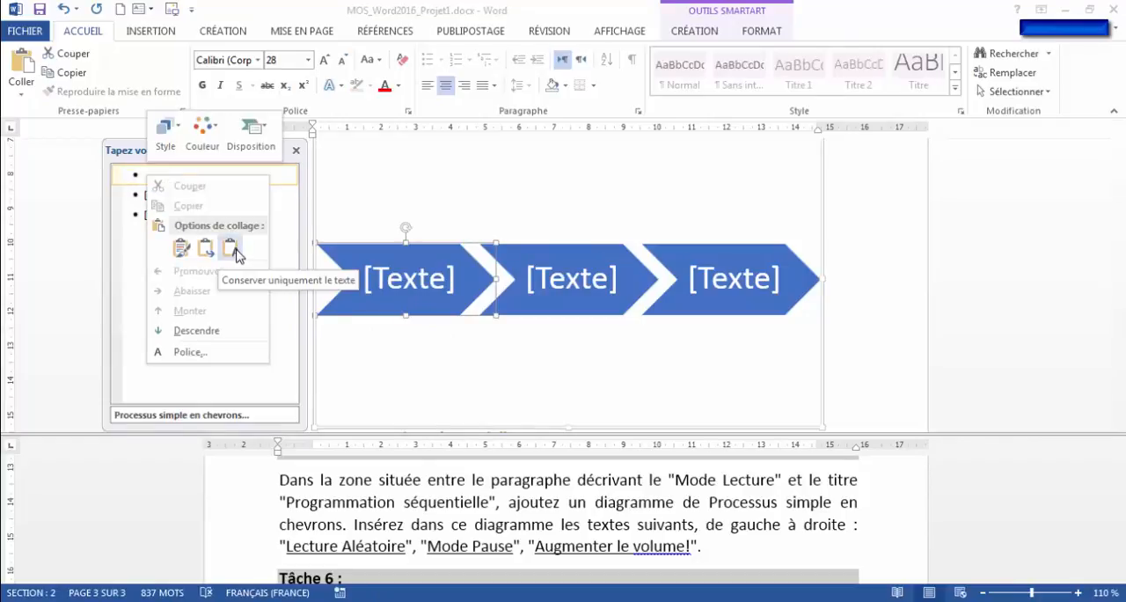
{"action": "left_click", "coordinate": [230, 250]}
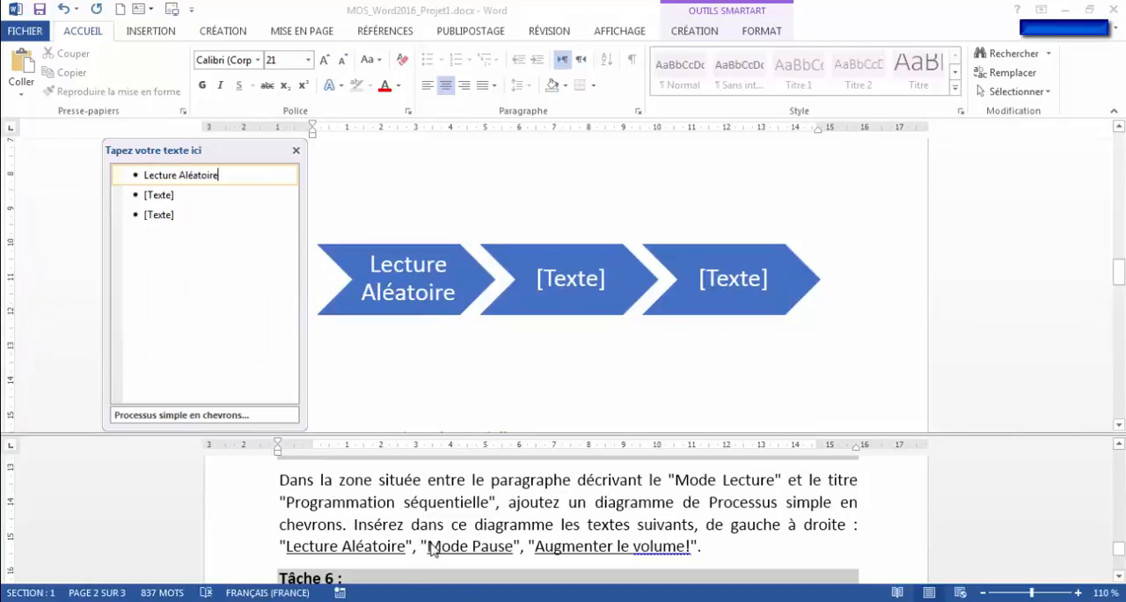
- Copy "Mode Pause" from the Tâche 5 instructions and paste it as text only into the second chevron
{"action": "left_click_drag", "start_coordinate": [429, 547], "coordinate": [512, 547]}
{"action": "key", "text": "ctrl+c"}
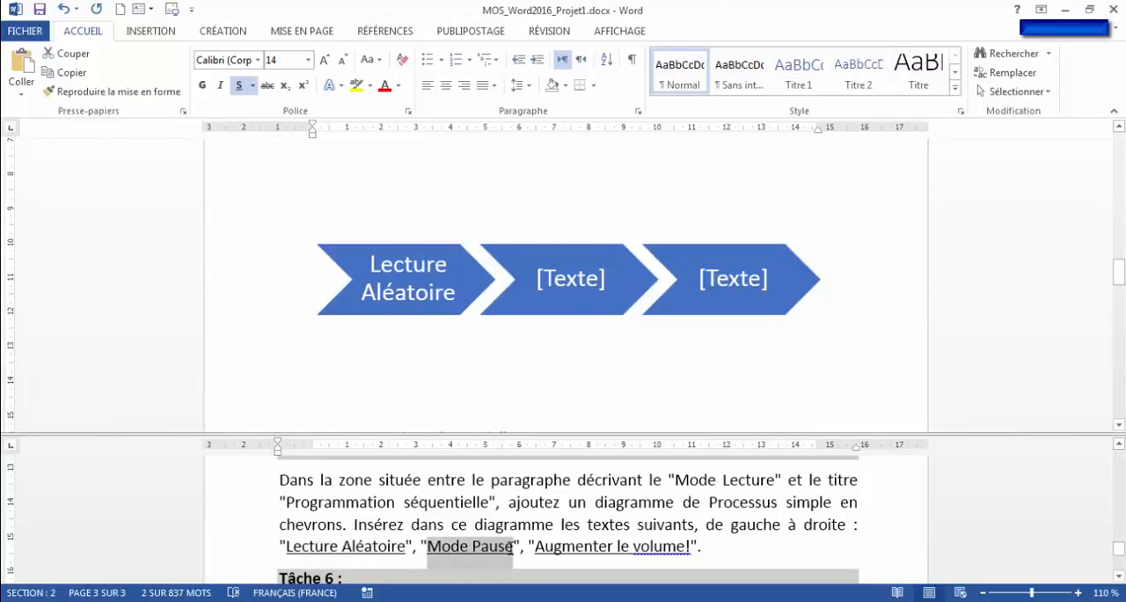
{"action": "right_click", "coordinate": [463, 554]}
{"action": "left_click", "coordinate": [527, 333]}
{"action": "left_click", "coordinate": [310, 286]}
{"action": "right_click", "coordinate": [166, 193]}
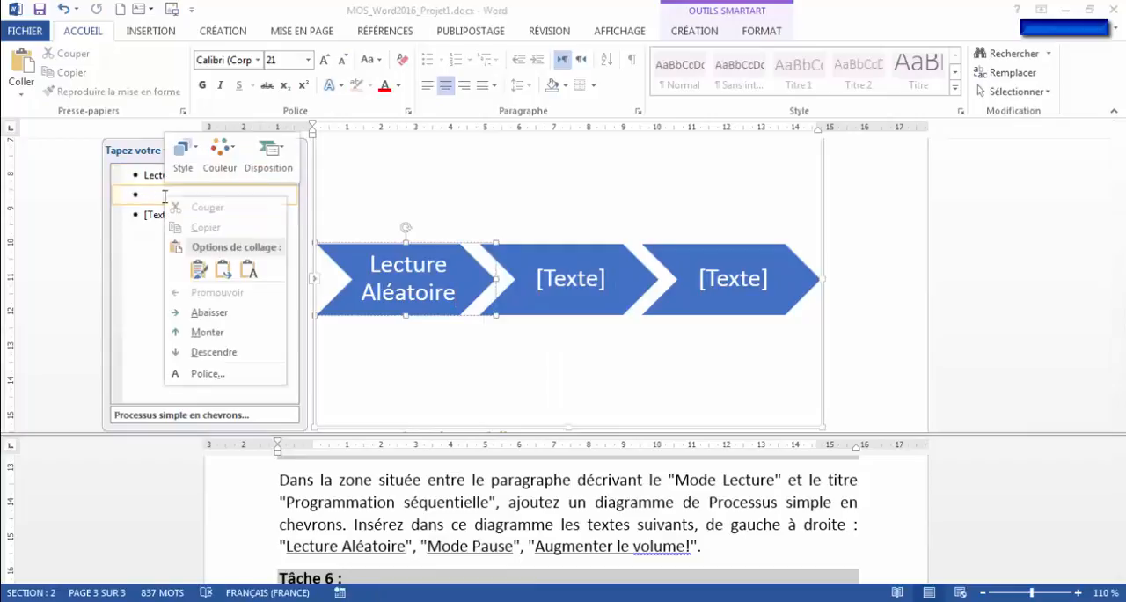
{"action": "left_click", "coordinate": [251, 270]}
- Copy "Augmenter le volume!" from the Tâche 5 instructions and paste it as text only into the third chevron
{"action": "left_click", "coordinate": [537, 548]}
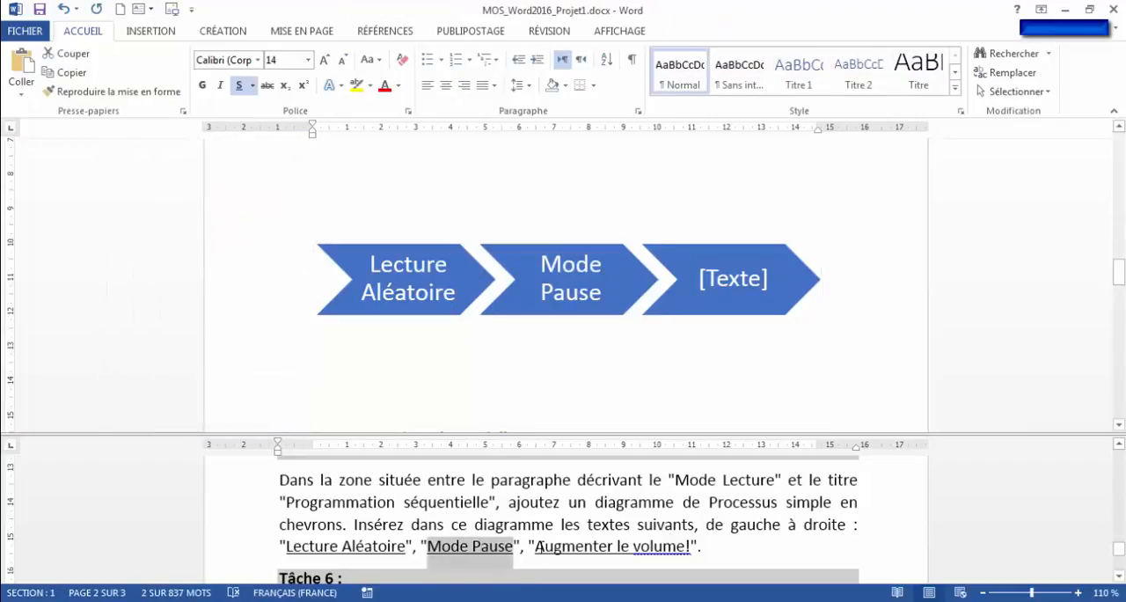
{"action": "left_click_drag", "start_coordinate": [538, 547], "coordinate": [692, 547]}
{"action": "key", "text": "ctrl+c"}
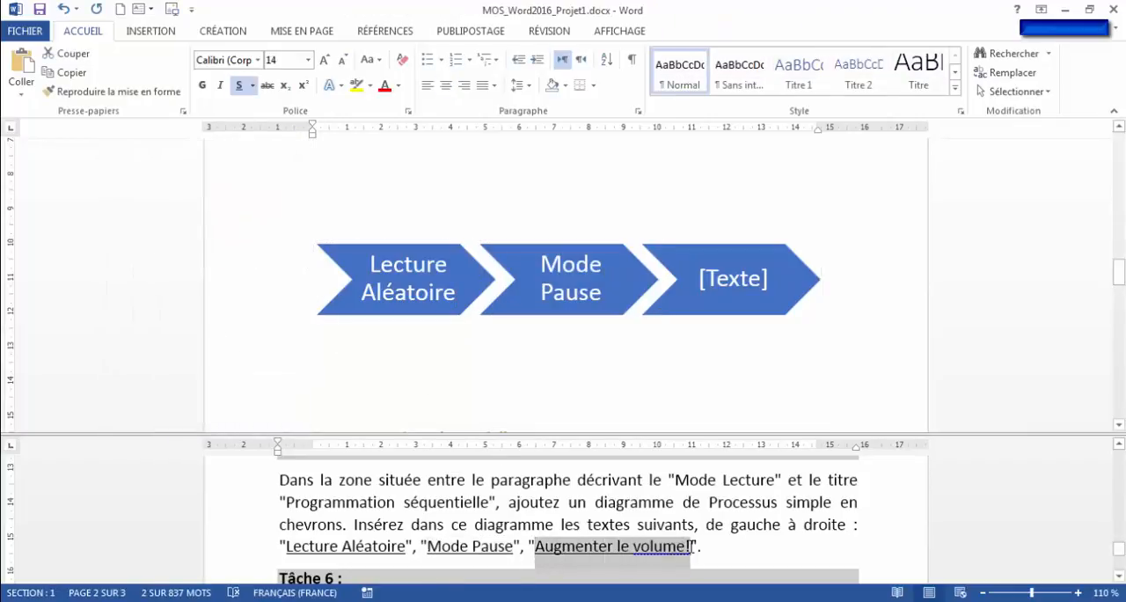
{"action": "right_click", "coordinate": [648, 547]}
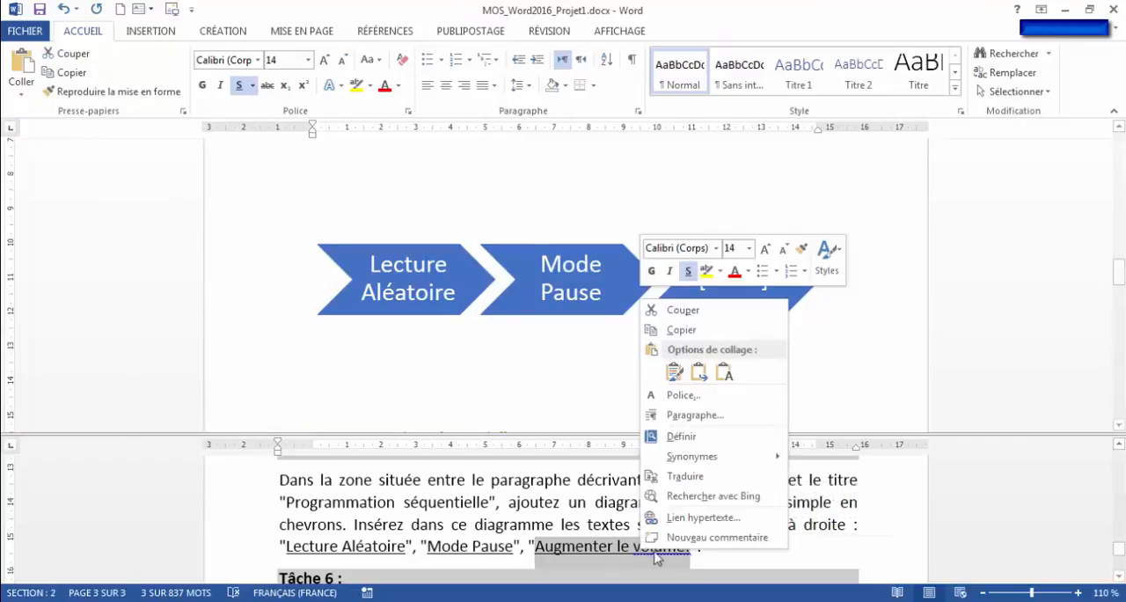
{"action": "left_click", "coordinate": [688, 333]}
{"action": "left_click", "coordinate": [312, 295]}
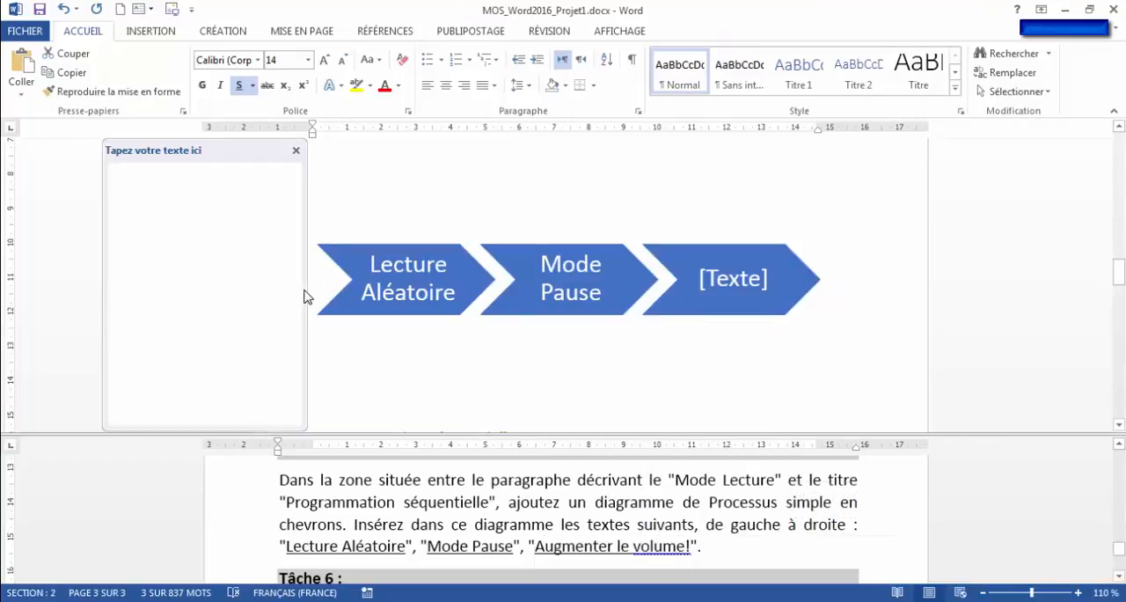
{"action": "right_click", "coordinate": [145, 217]}
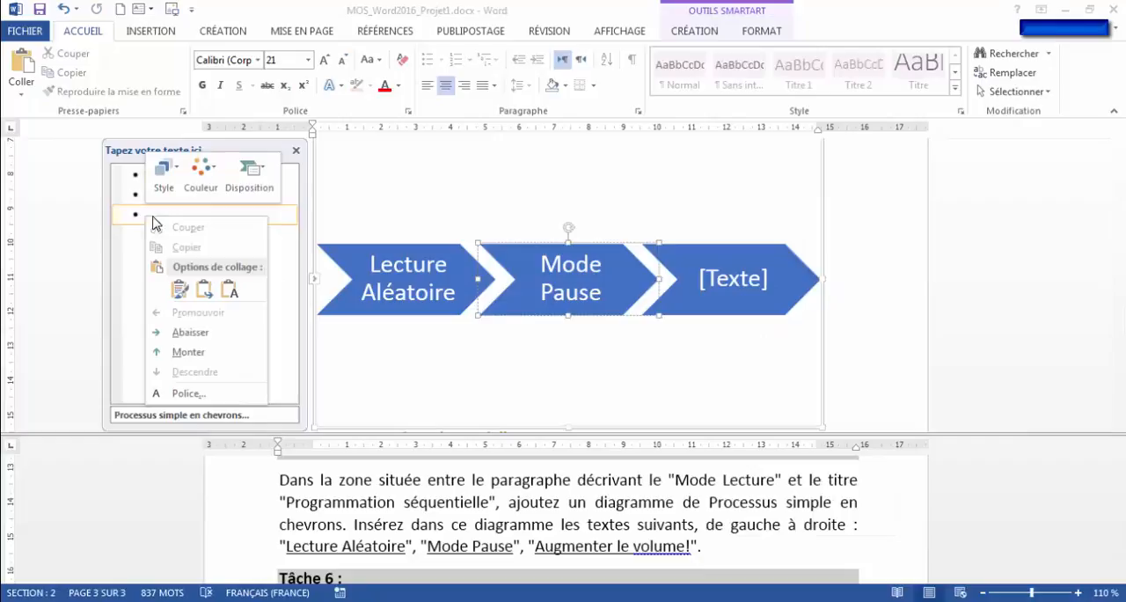
{"action": "left_click", "coordinate": [229, 289]}
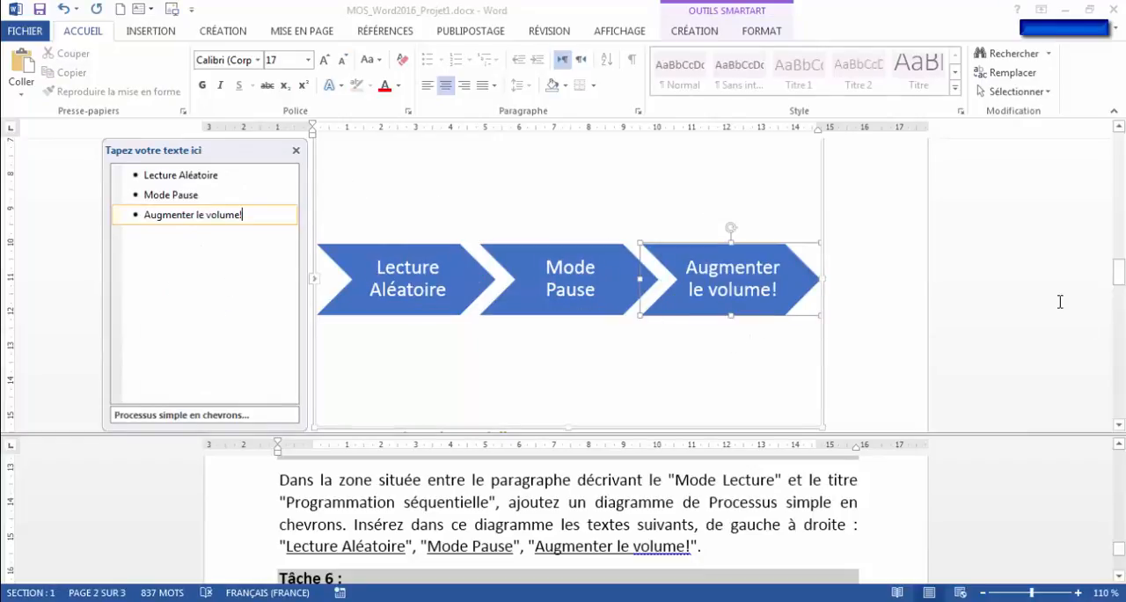
- Read the Tâche 6 instruction and copy the word "Vidéo" from it
{"action": "left_click", "coordinate": [691, 540]}
{"action": "scroll", "coordinate": [685, 536], "scroll_direction": "down", "scroll_amount": 3}
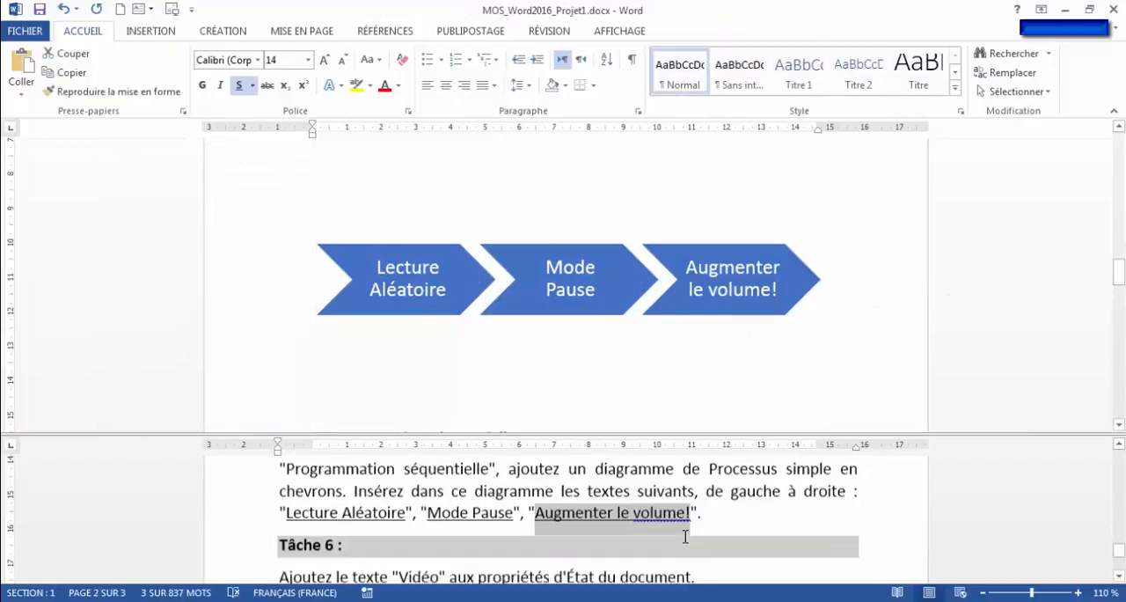
{"action": "left_click", "coordinate": [402, 515]}
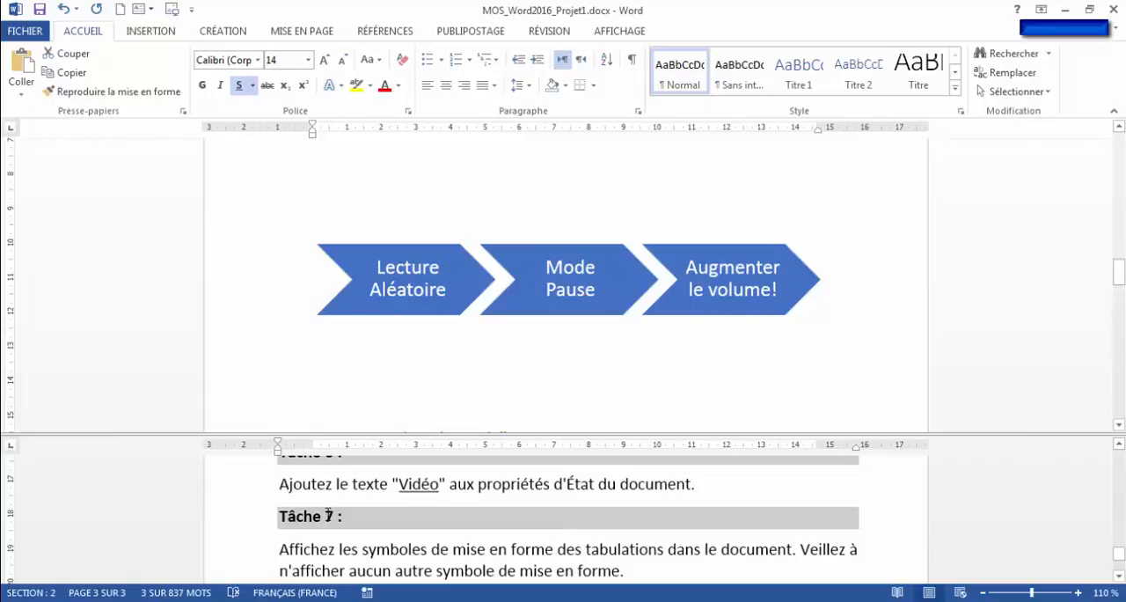
{"action": "scroll", "coordinate": [328, 516], "scroll_direction": "up", "scroll_amount": 1}
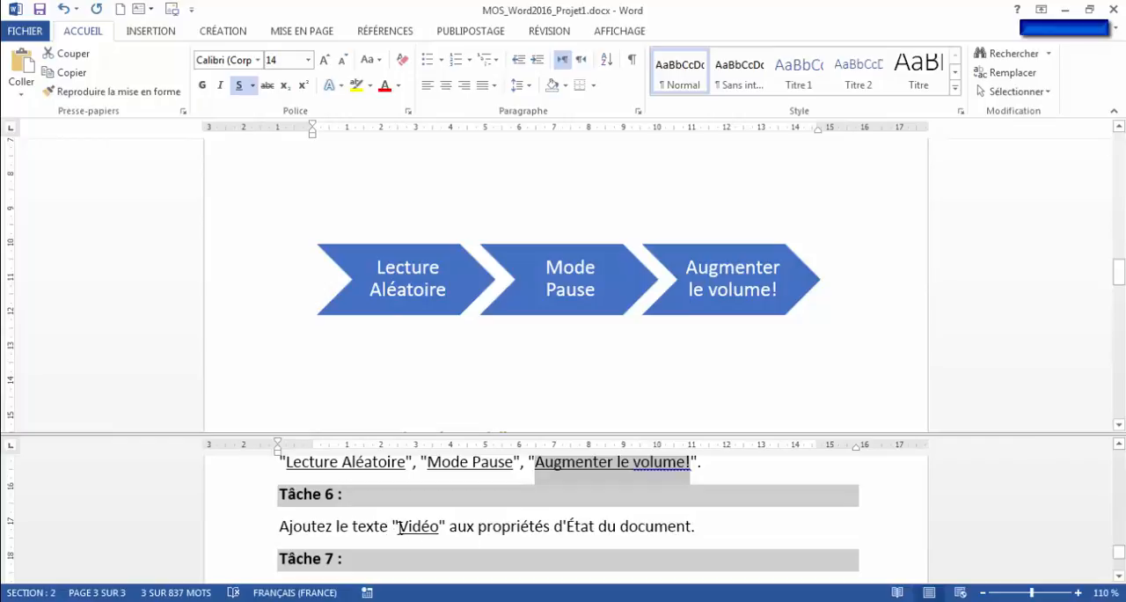
{"action": "left_click_drag", "start_coordinate": [400, 527], "coordinate": [438, 528]}
{"action": "key", "text": "ctrl+c"}
{"action": "left_click", "coordinate": [446, 528]}
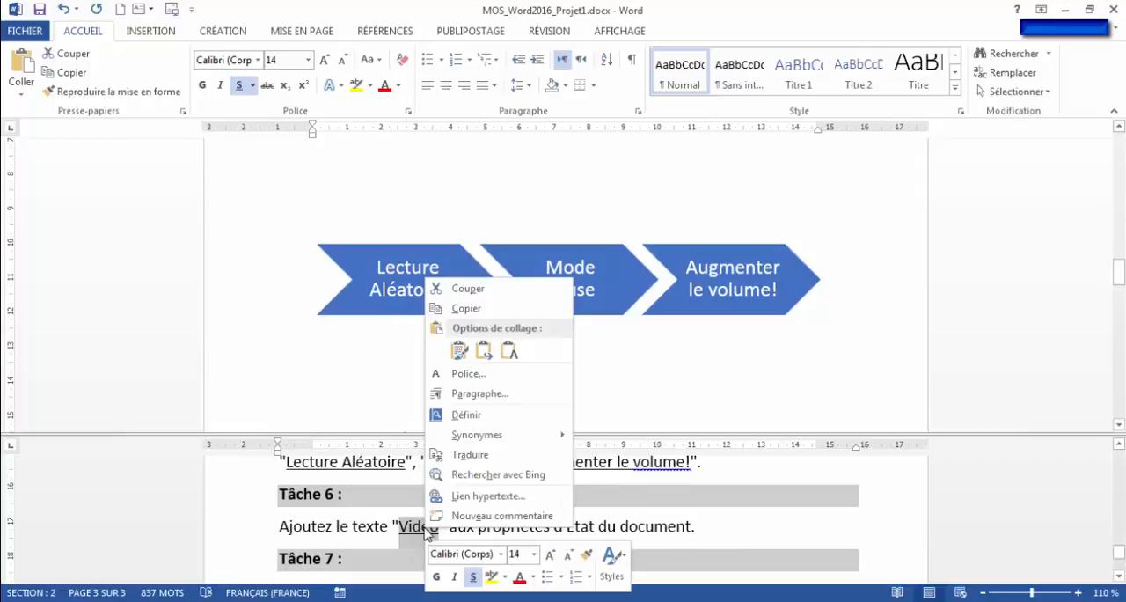
{"action": "left_click", "coordinate": [479, 308]}
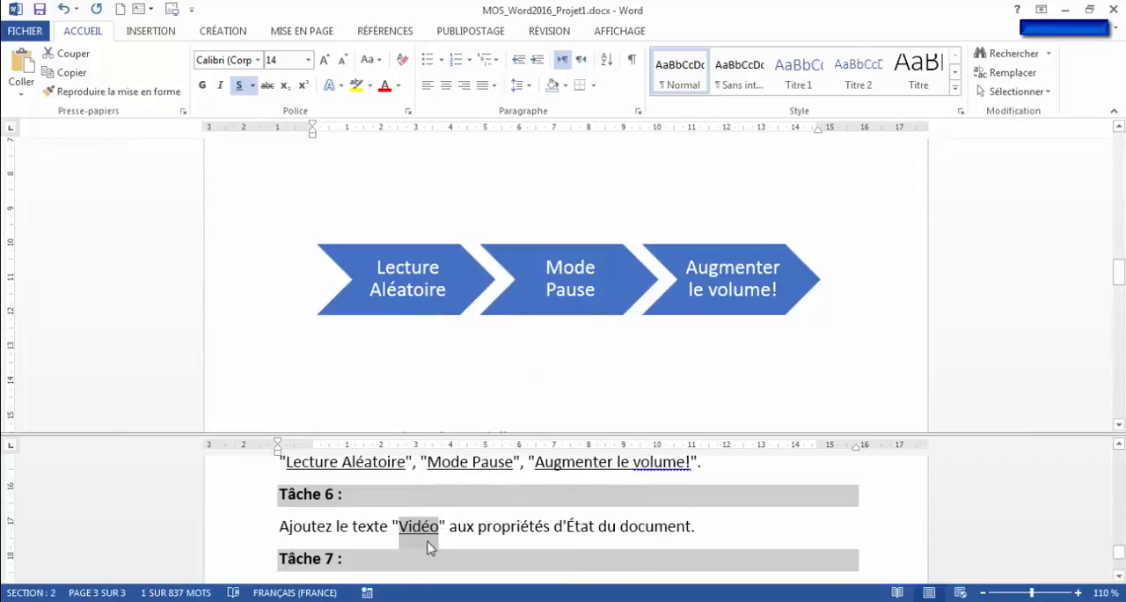
- Display all the document properties, paste "Vidéo" into the État property, and return to the document
{"action": "left_click", "coordinate": [32, 33]}
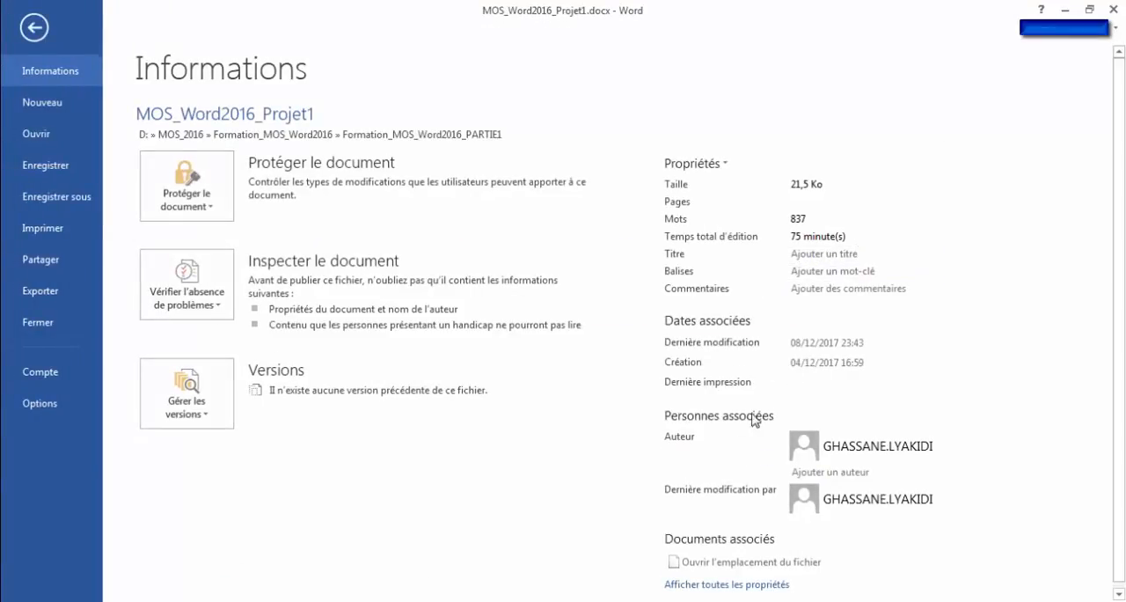
{"action": "left_click", "coordinate": [725, 585]}
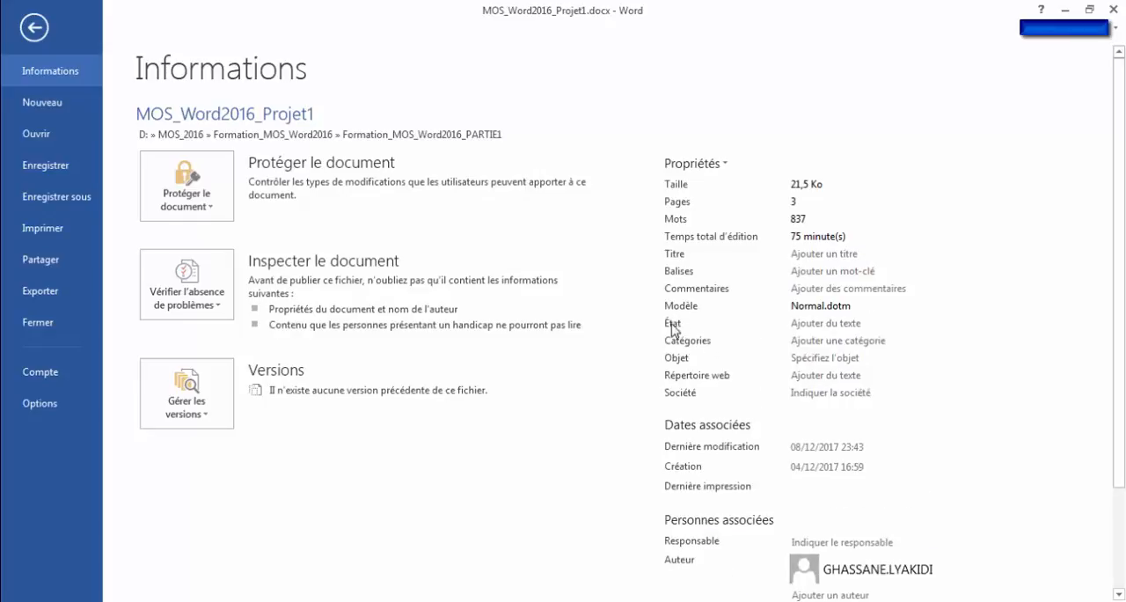
{"action": "left_click", "coordinate": [827, 325]}
{"action": "right_click", "coordinate": [829, 326]}
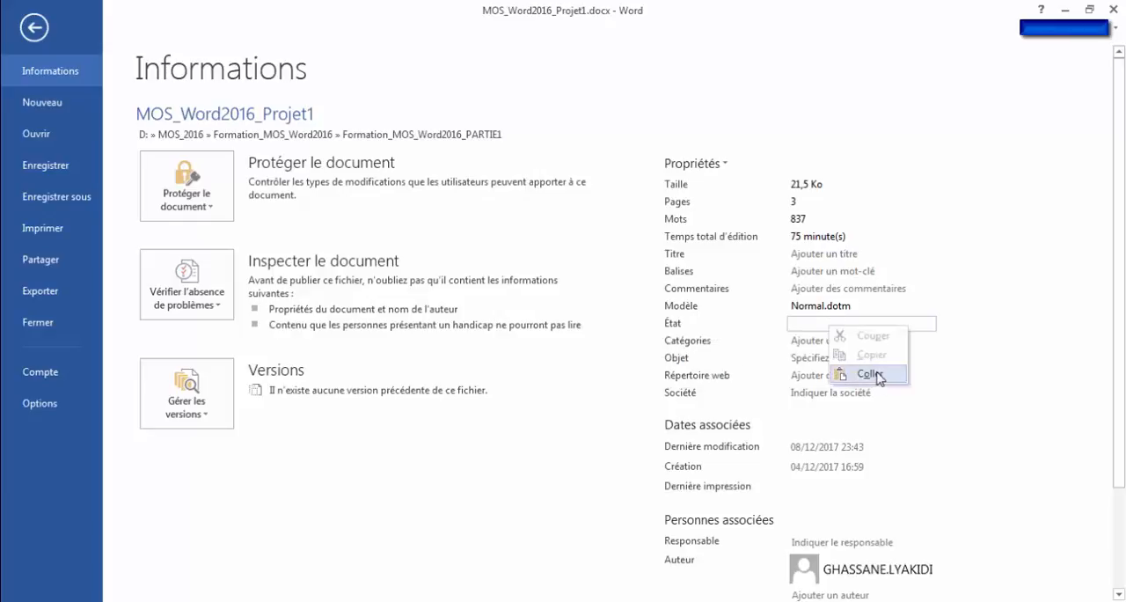
{"action": "left_click", "coordinate": [869, 374]}
{"action": "left_click", "coordinate": [34, 27]}
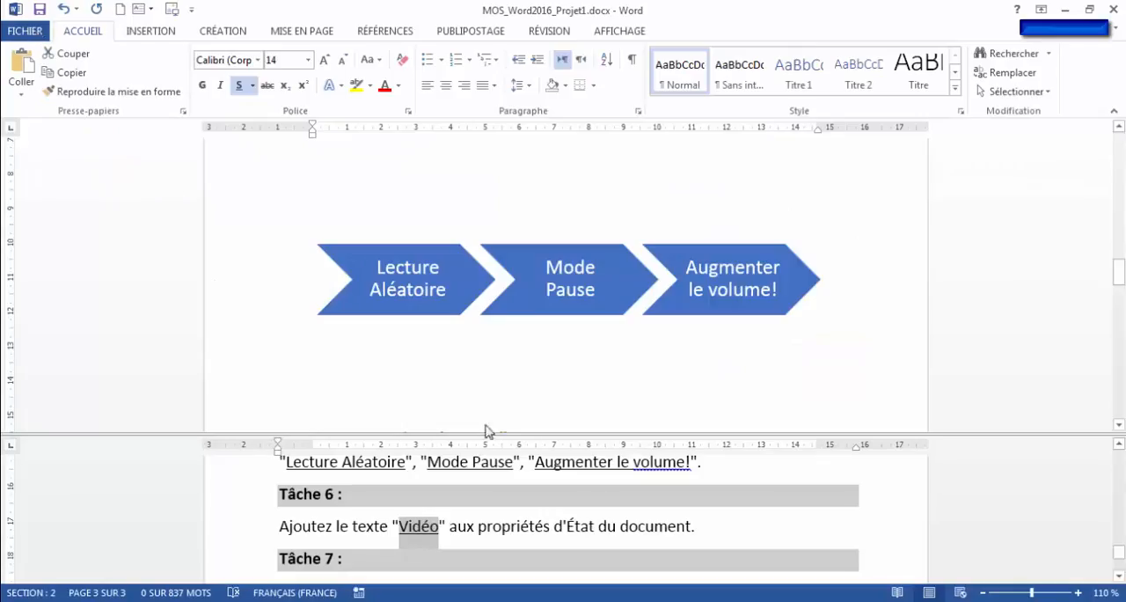
- Following Tâche 7, set the Word display options to always show the Tabulations formatting marks, with no other marks enabled
{"action": "left_click", "coordinate": [700, 534]}
{"action": "scroll", "coordinate": [621, 563], "scroll_direction": "down", "scroll_amount": 2}
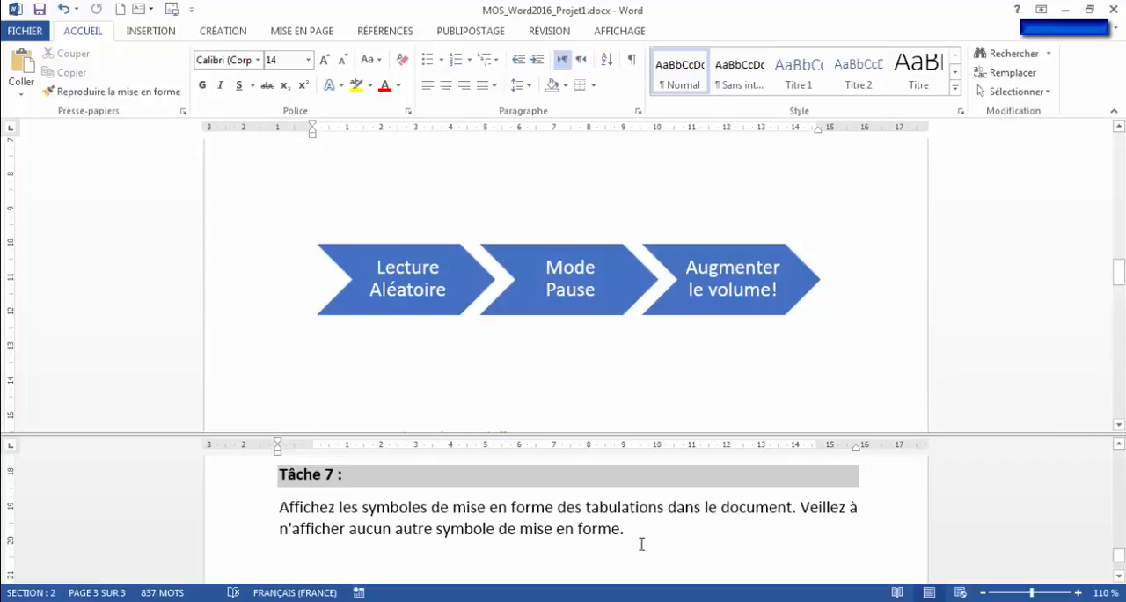
{"action": "left_click", "coordinate": [24, 31]}
{"action": "left_click", "coordinate": [51, 403]}
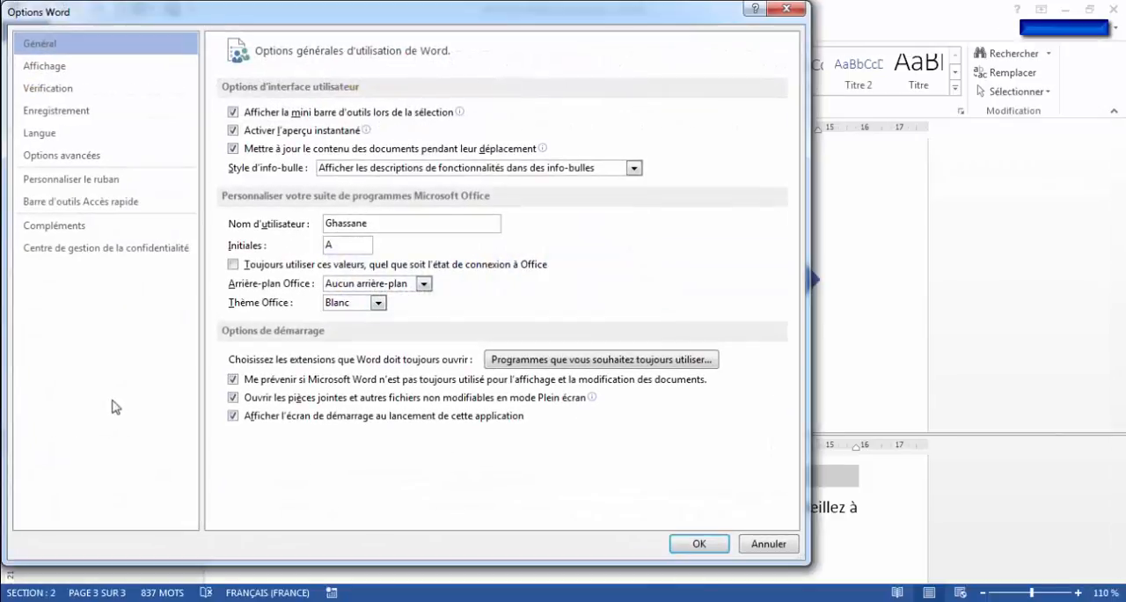
{"action": "left_click", "coordinate": [51, 68]}
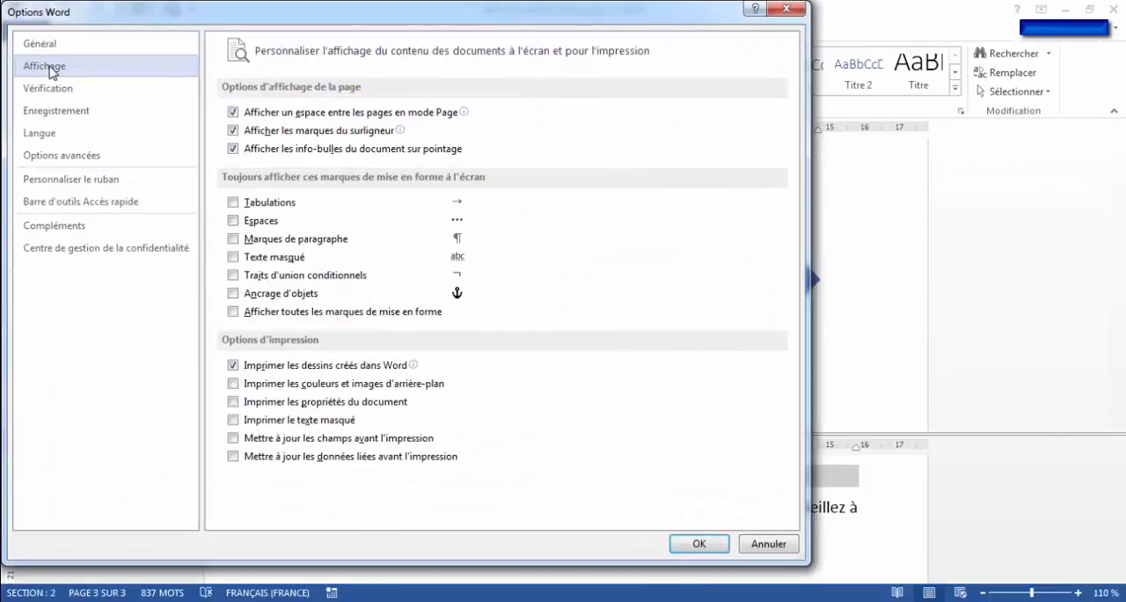
{"action": "left_click", "coordinate": [233, 202]}
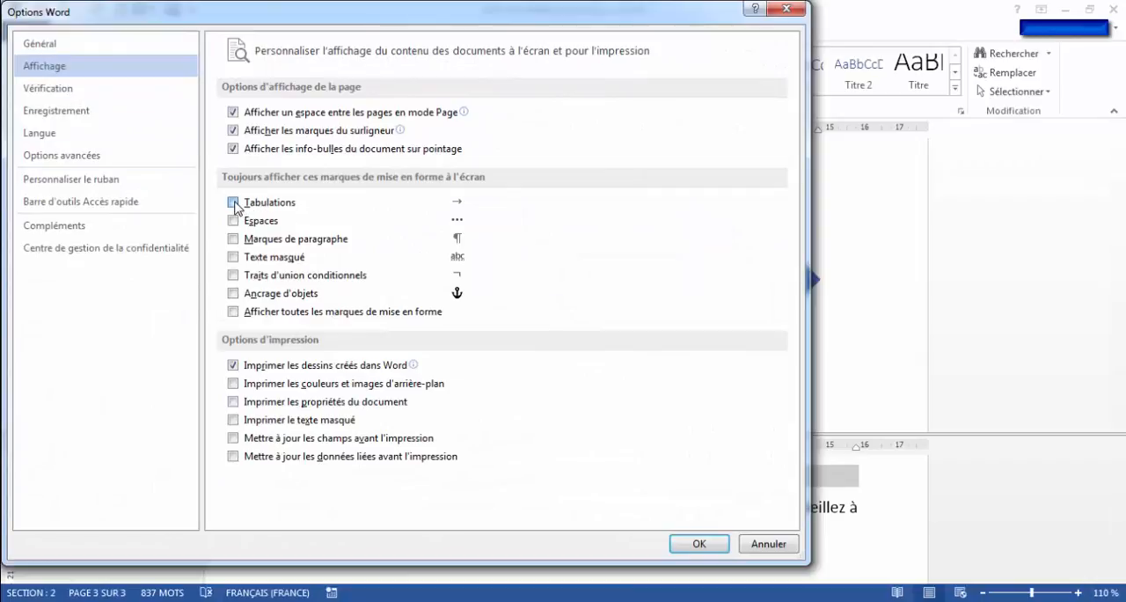
{"action": "left_click", "coordinate": [699, 544]}
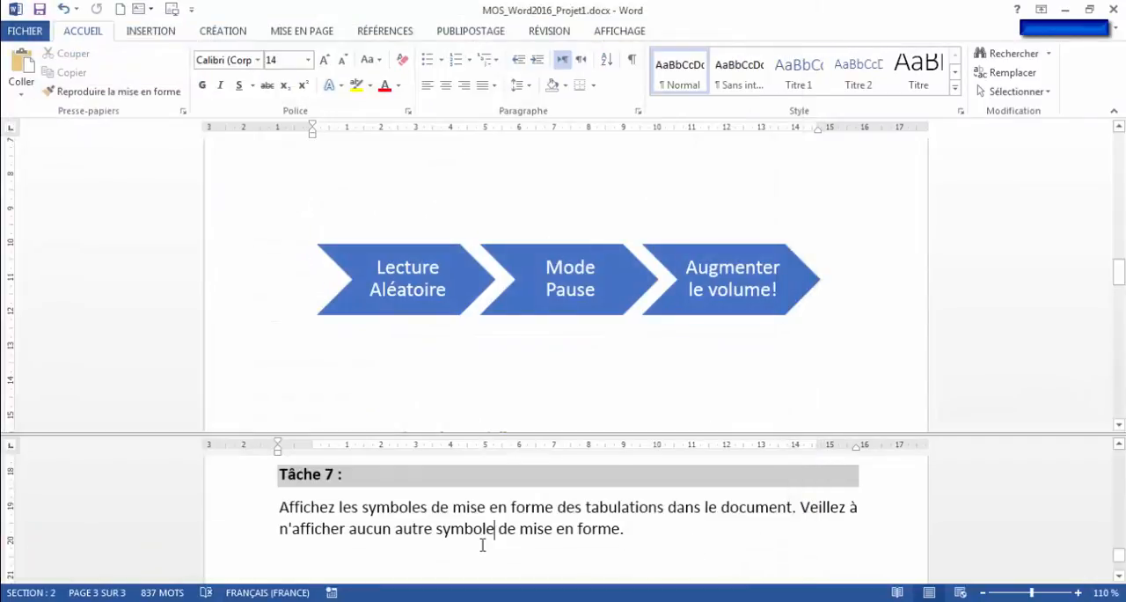
- Remove the window split and close the SmartArt text pane, returning to the beginning of the document
{"action": "left_click", "coordinate": [619, 32]}
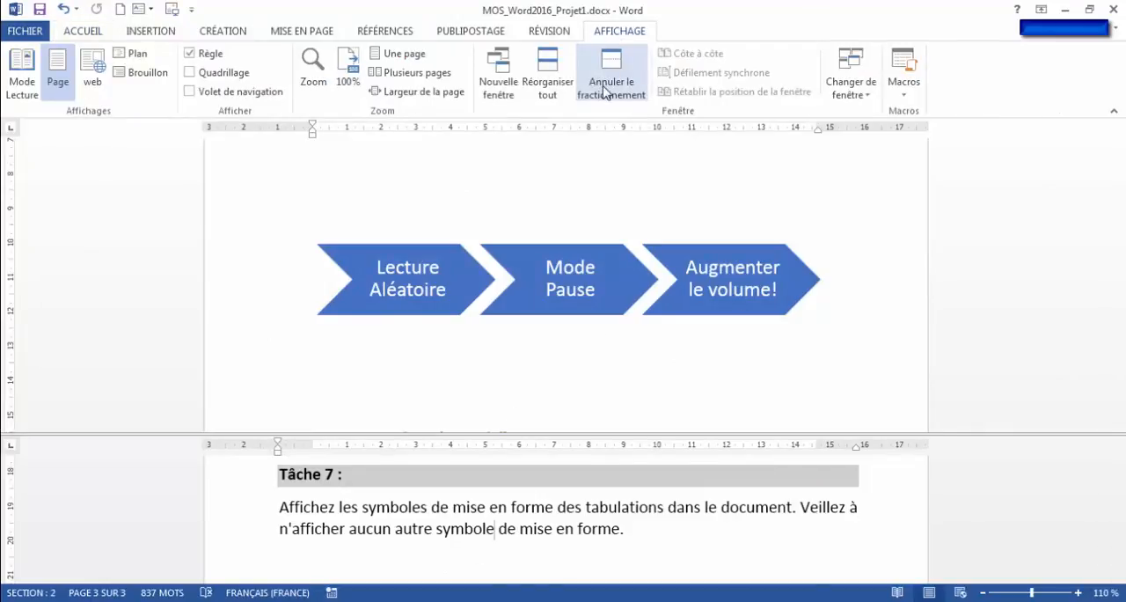
{"action": "left_click", "coordinate": [605, 93]}
{"action": "scroll", "coordinate": [490, 384], "scroll_direction": "up", "scroll_amount": 3}
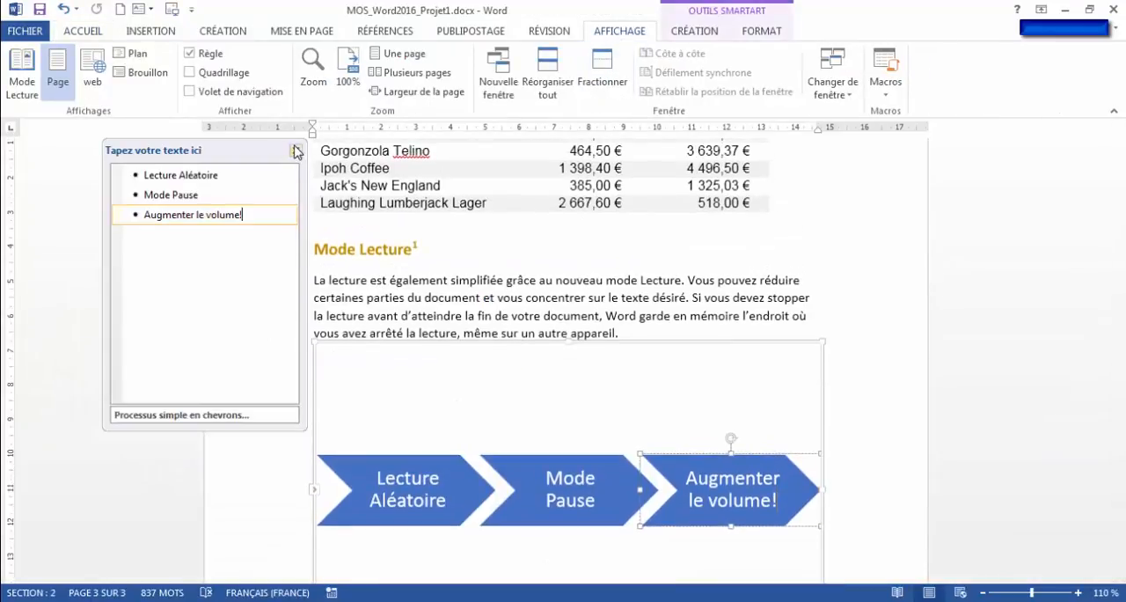
{"action": "left_click", "coordinate": [296, 151]}
{"action": "scroll", "coordinate": [419, 372], "scroll_direction": "up", "scroll_amount": 15}
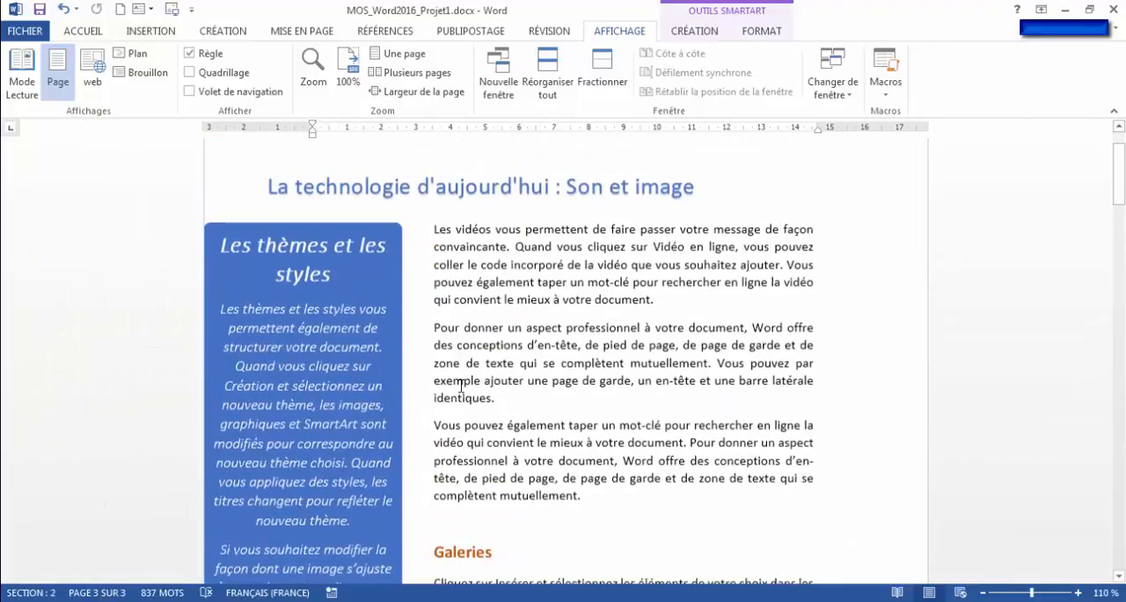